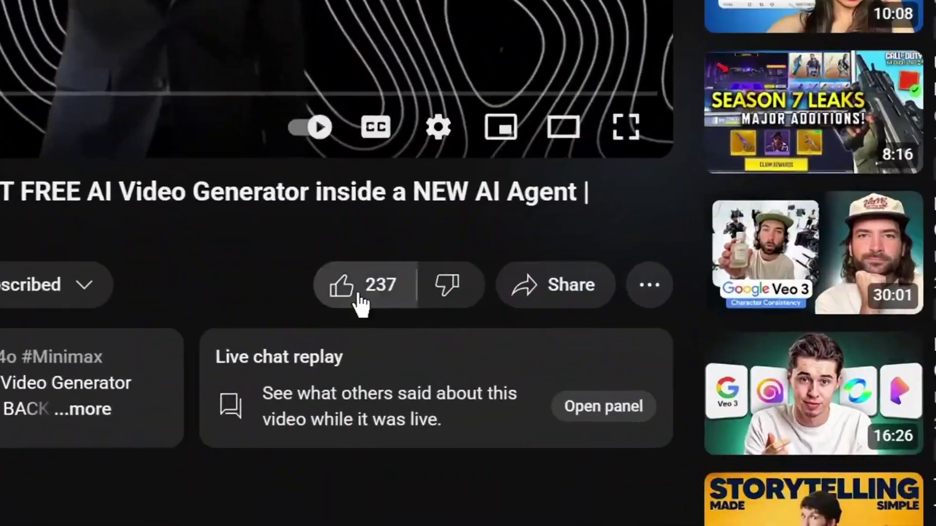
Like the YouTube video and post the comment 'I want the full document'
left_click(359, 300)
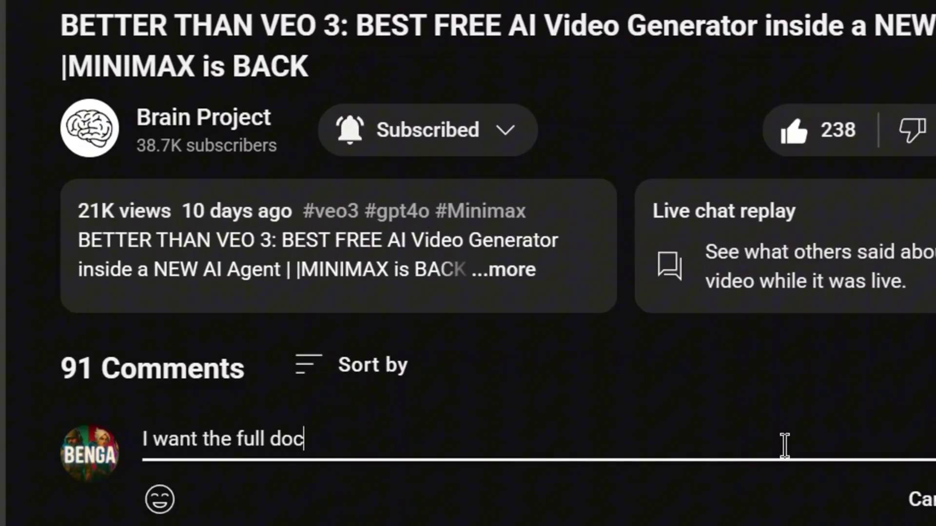
type("ment")
key("ctrl+Return")
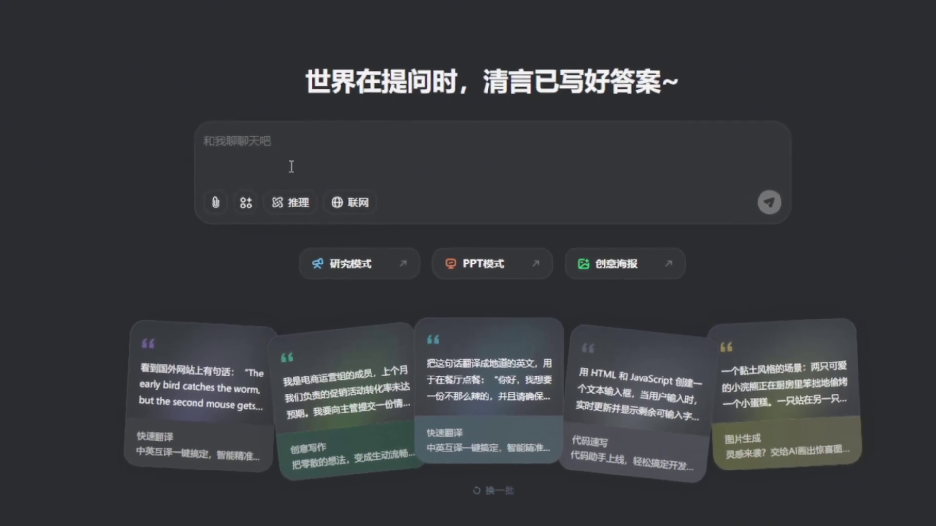
Translate the Zhipu Qingyan homepage into English and dismiss the Google Translate bar
right_click(15, 6)
left_click(129, 321)
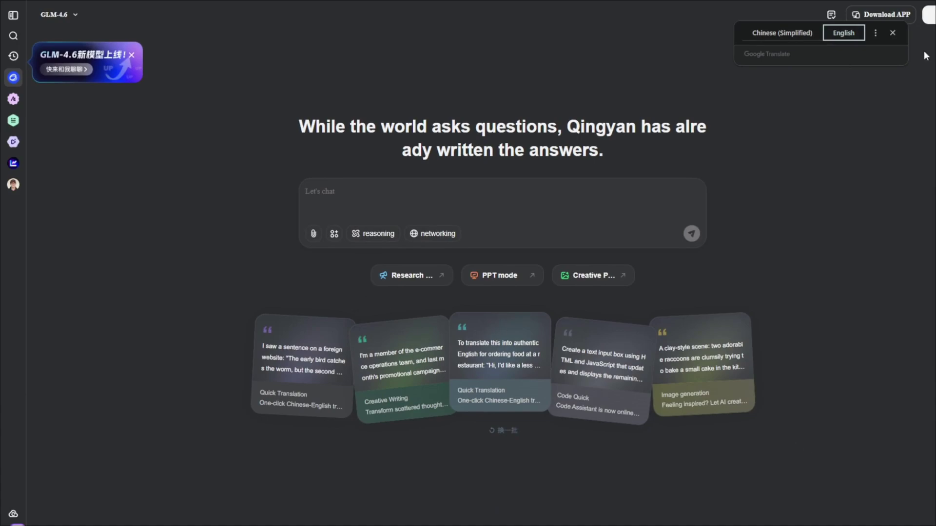
left_click(930, 16)
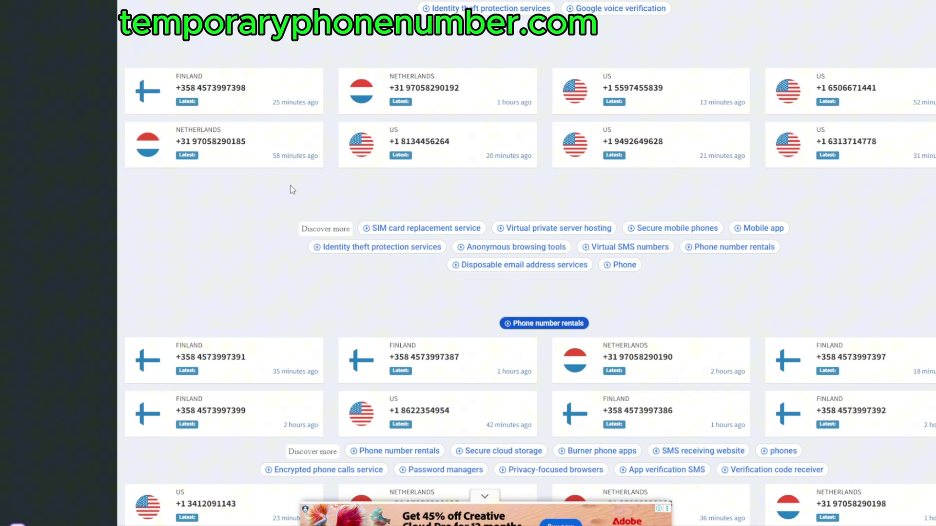
scroll(291, 192, "down", 4)
scroll(291, 191, "down", 4)
scroll(291, 192, "down", 4)
scroll(339, 227, "down", 3)
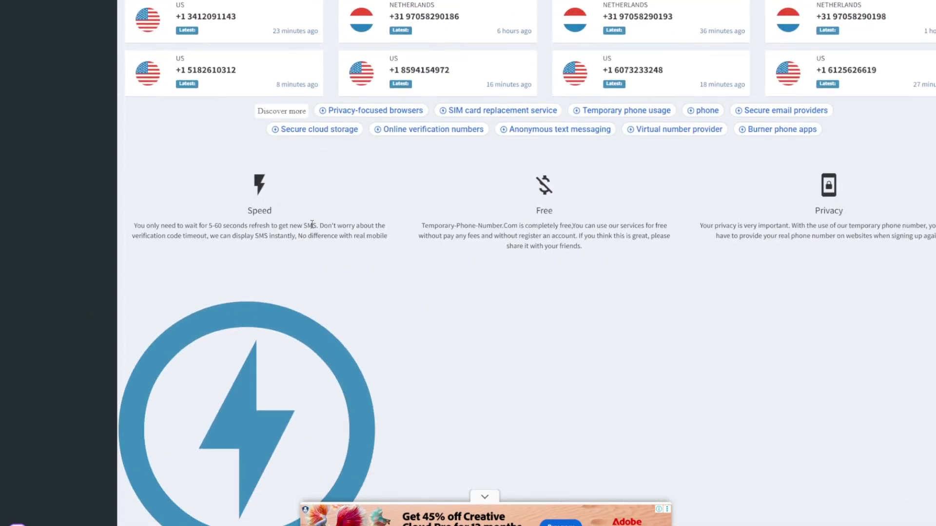
scroll(338, 226, "up", 5)
scroll(332, 226, "up", 4)
scroll(262, 183, "up", 2)
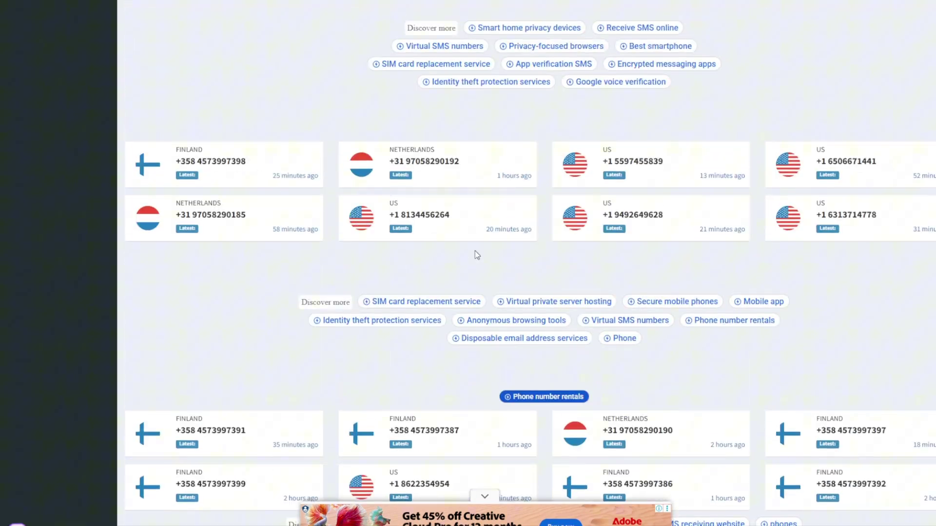
left_click(419, 214)
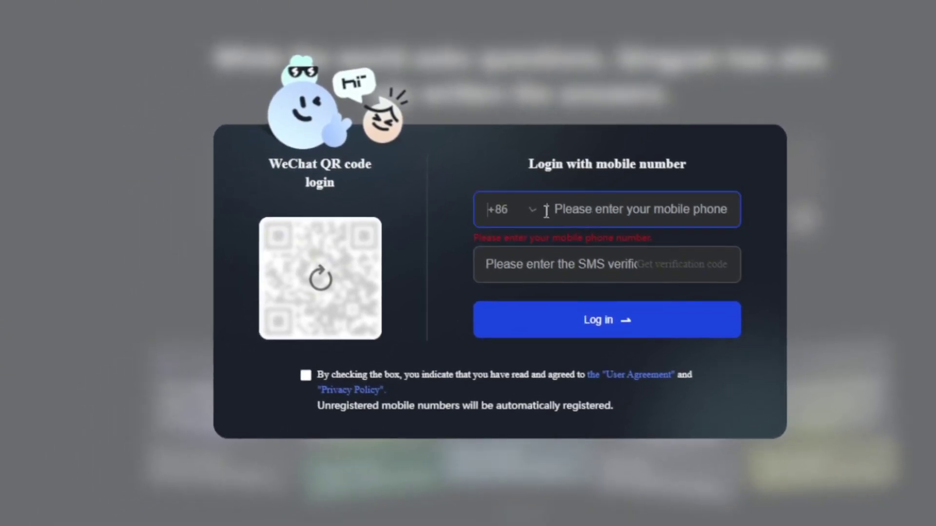
left_click(537, 211)
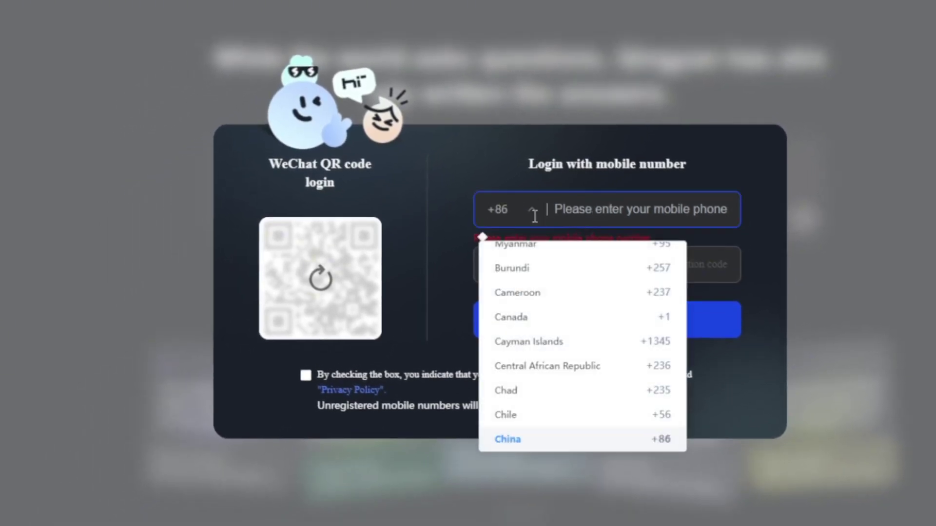
left_click(589, 208)
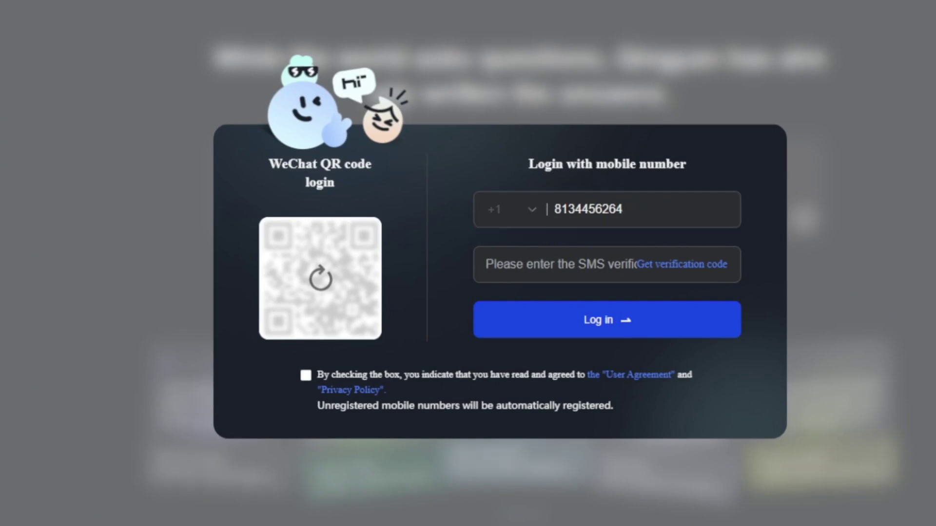
left_click(692, 265)
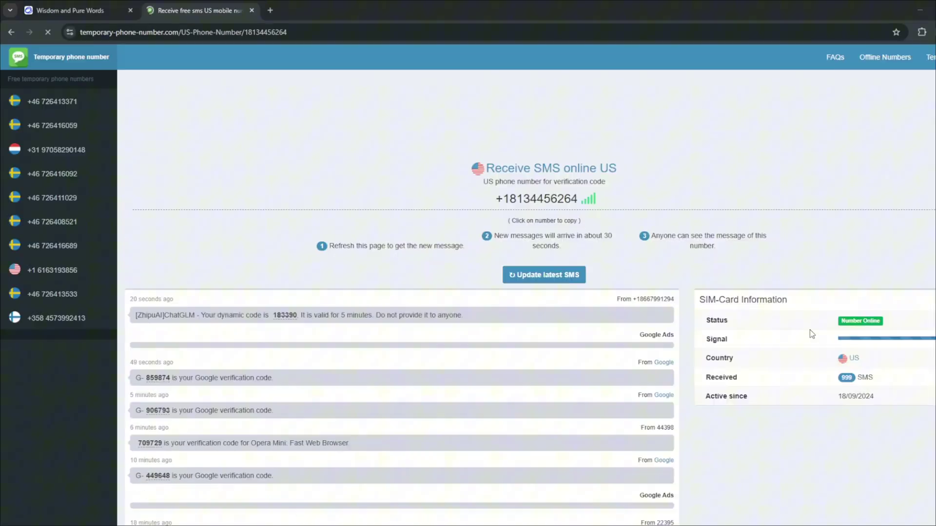
scroll(289, 331, "down", 5)
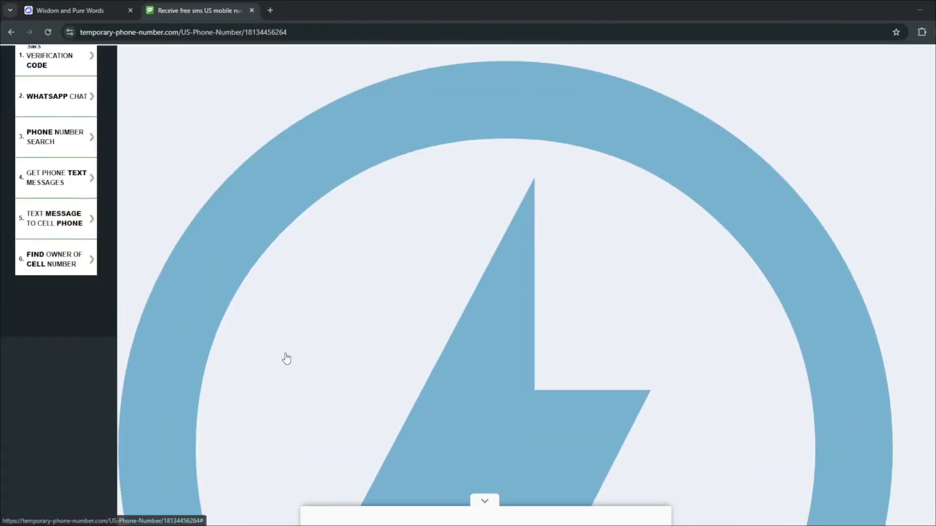
scroll(292, 329, "down", 5)
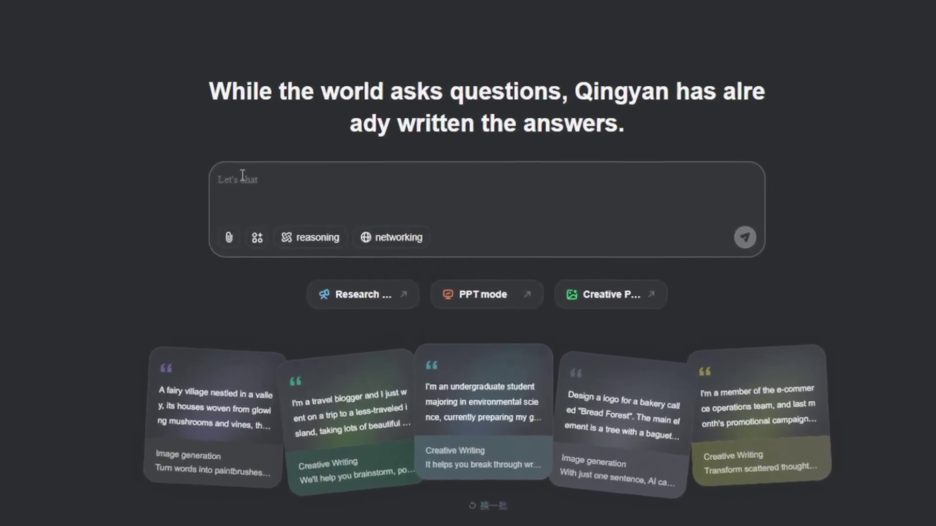
Preview the chat box's file attachment sources, then close that menu
left_click(241, 183)
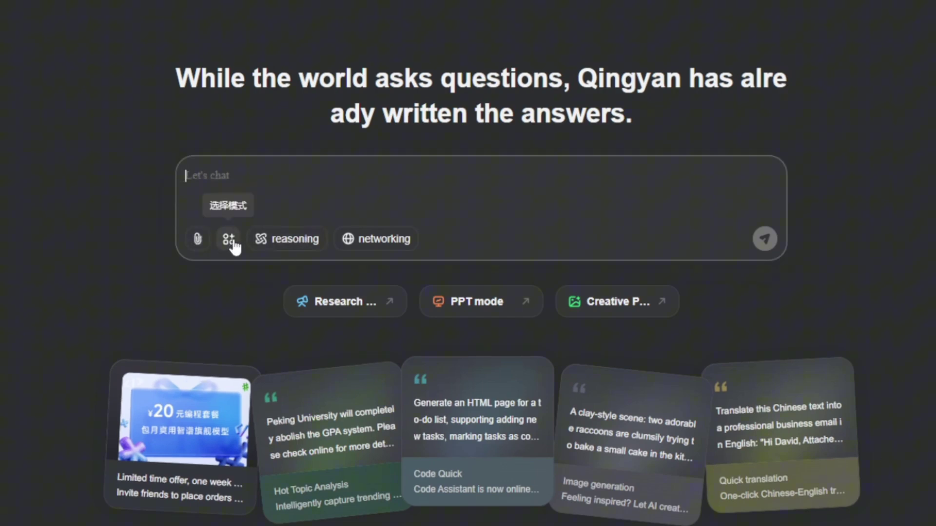
left_click(197, 238)
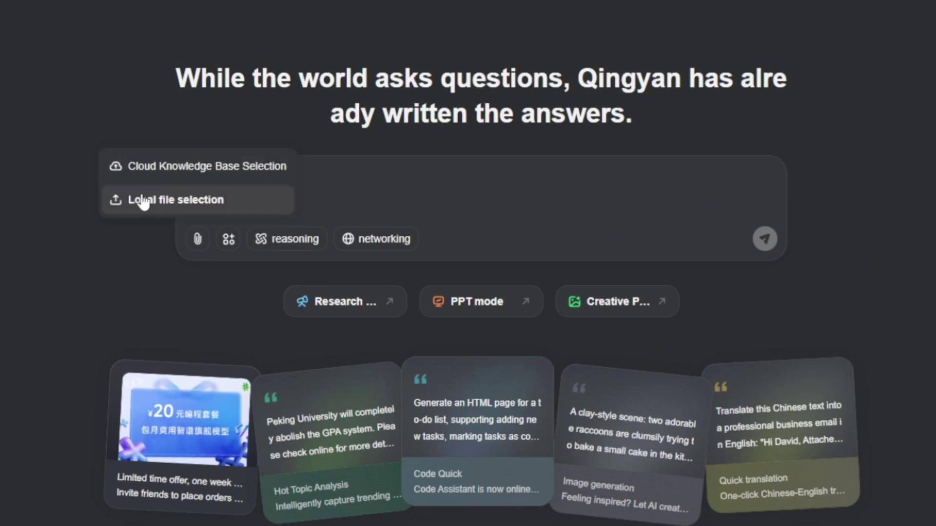
left_click(369, 181)
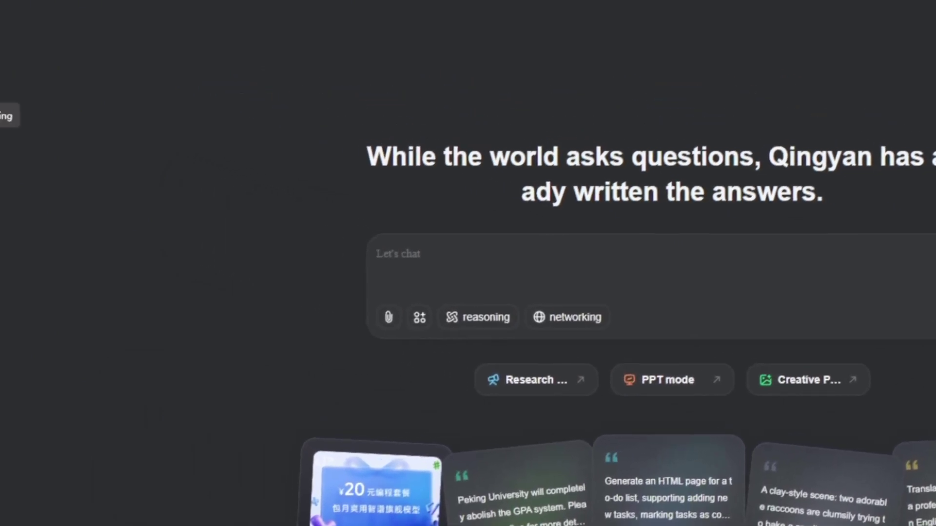
Generate AI drawings of 'a woman taking a selfie' with watermark removal checked
left_click(20, 148)
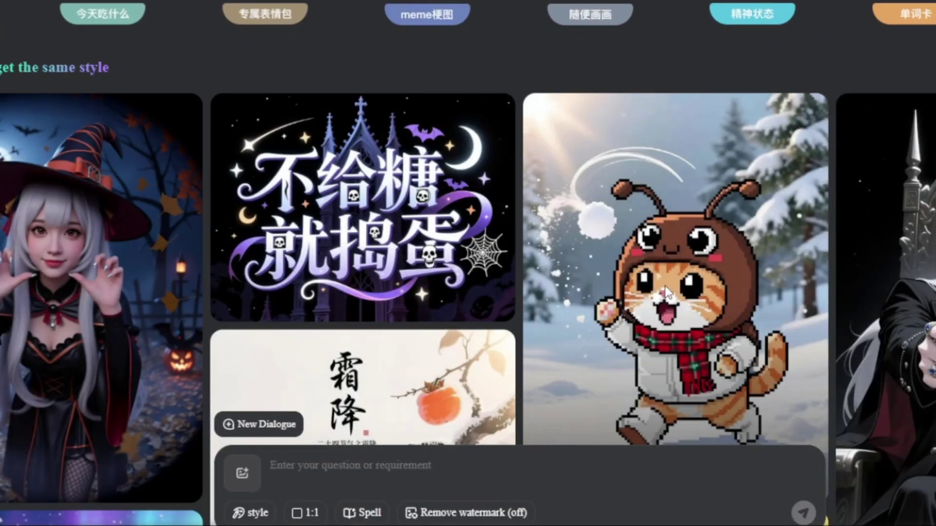
left_click(328, 465)
type("a woman taking a selfie")
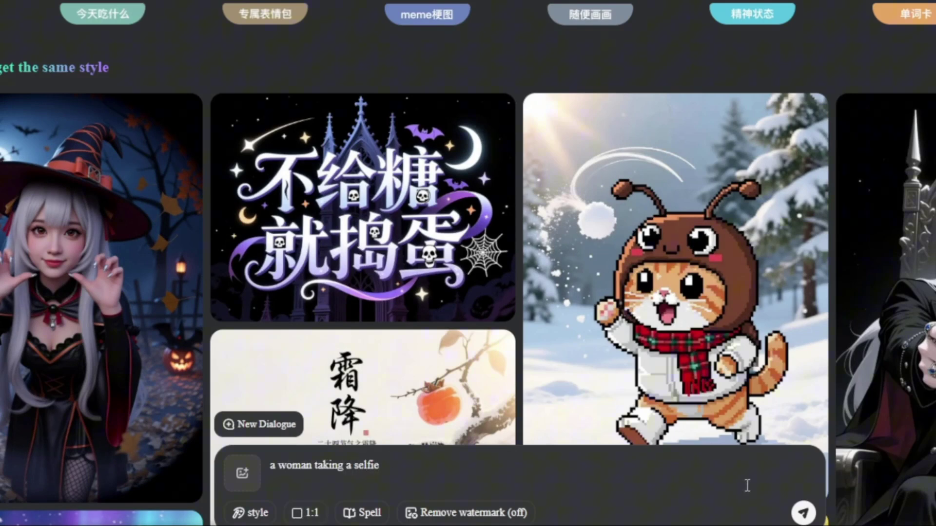
left_click(503, 514)
left_click(633, 520)
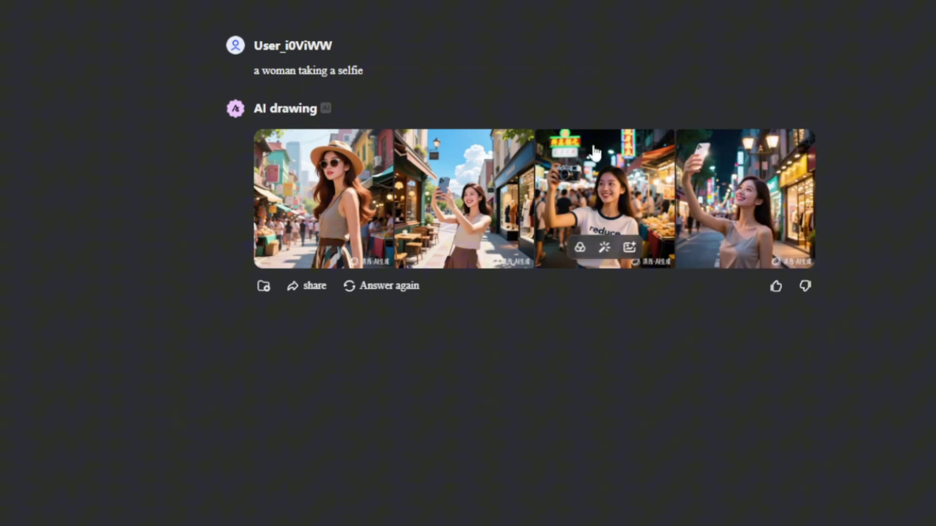
scroll(468, 220, "down", 5)
left_click(360, 512)
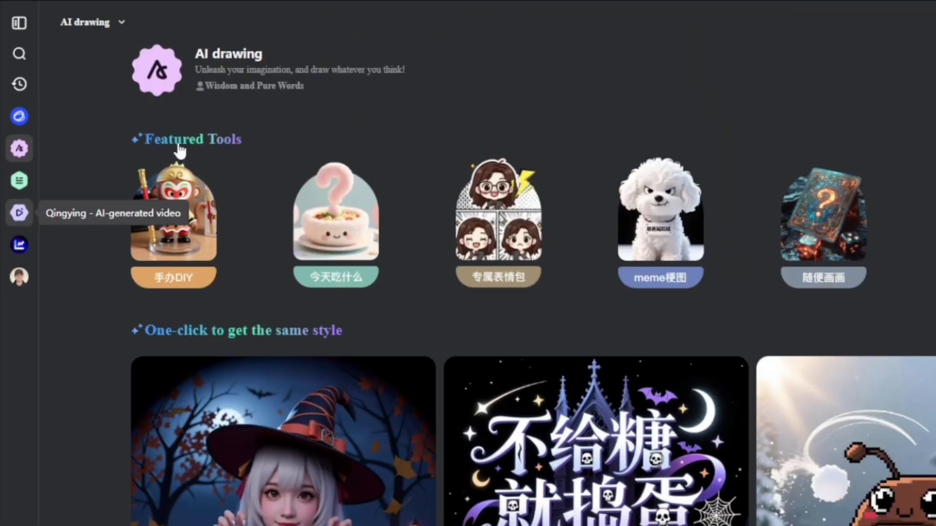
Generate a 5s Qingying video of 'a dog running on ice' with AI sound effects
left_click(20, 213)
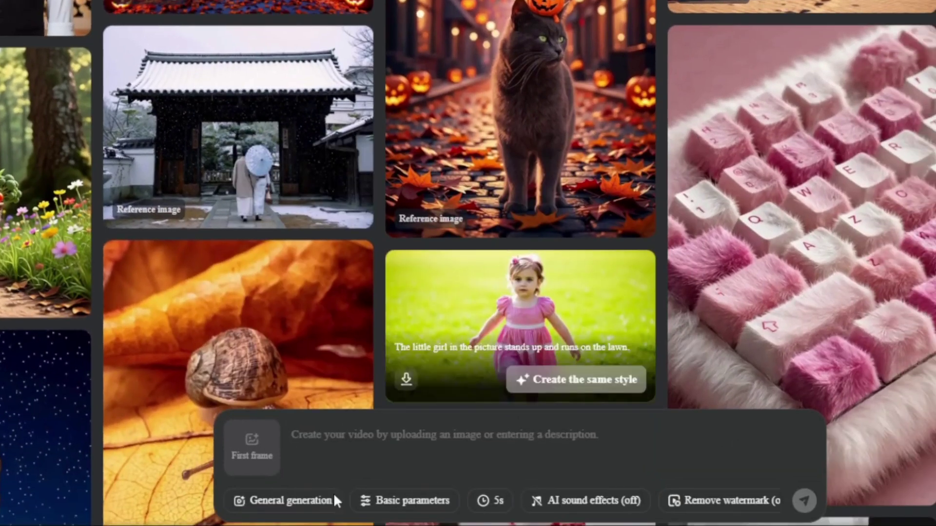
left_click(356, 434)
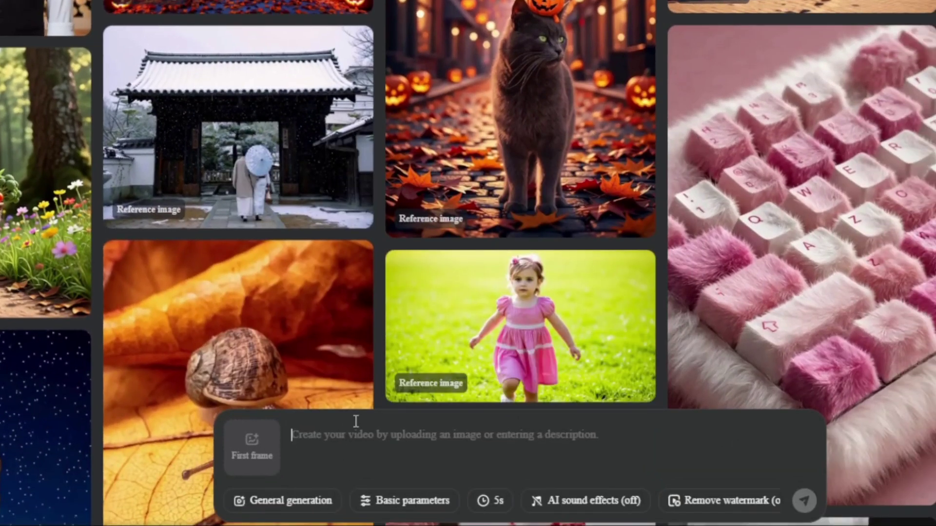
type("a dog running on ice")
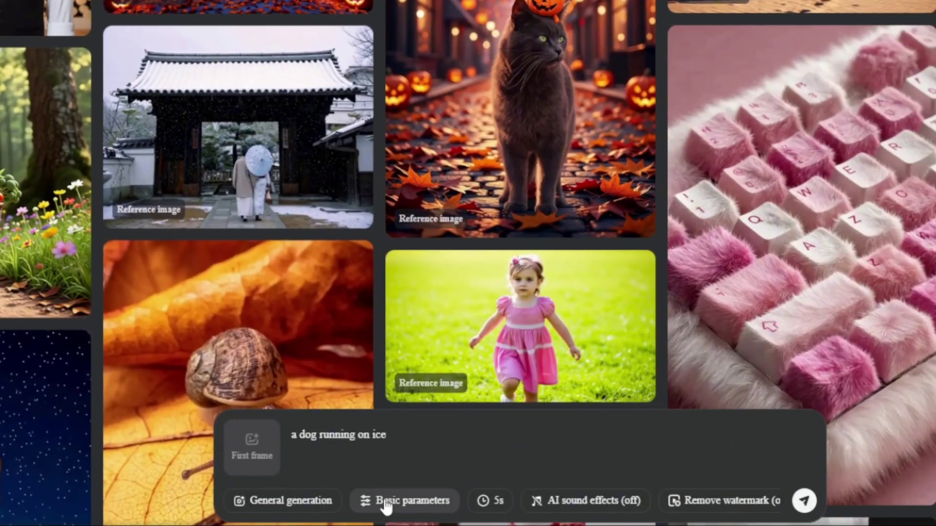
left_click(386, 504)
left_click(625, 481)
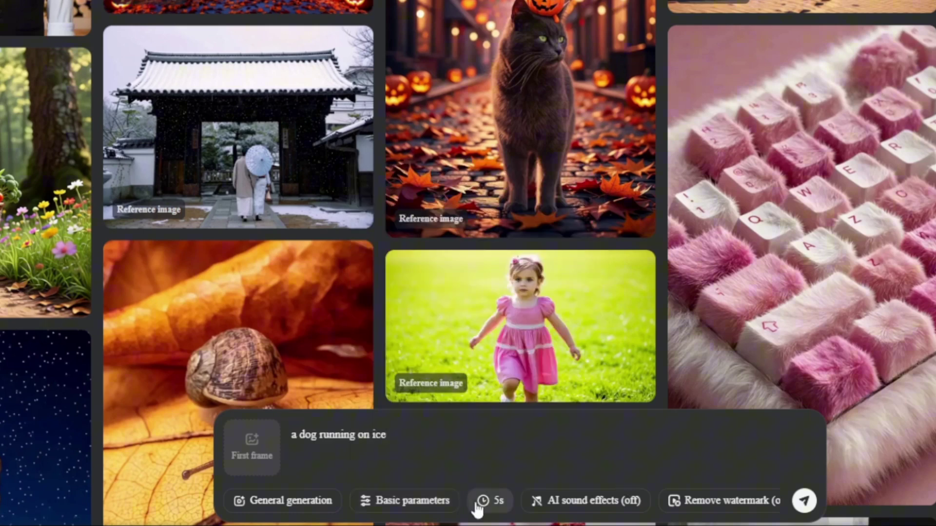
left_click(483, 505)
left_click(400, 448)
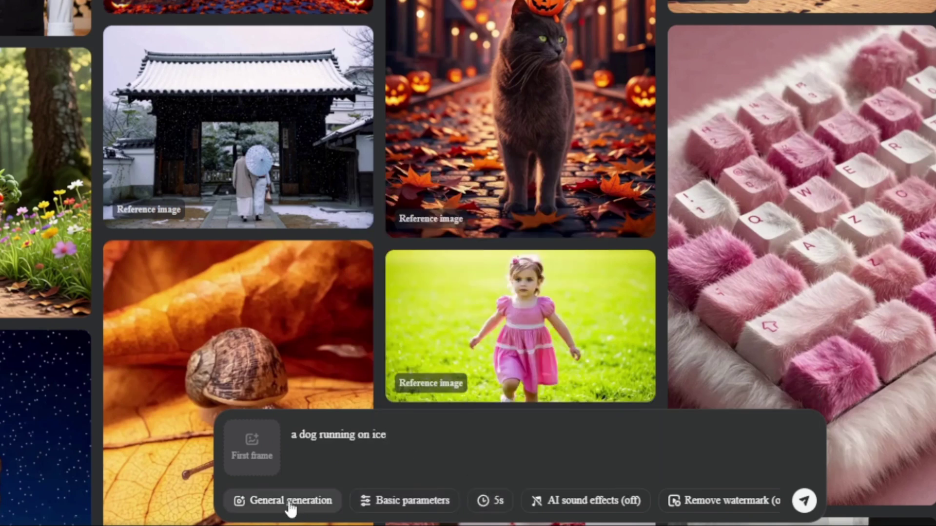
left_click(604, 507)
left_click(738, 454)
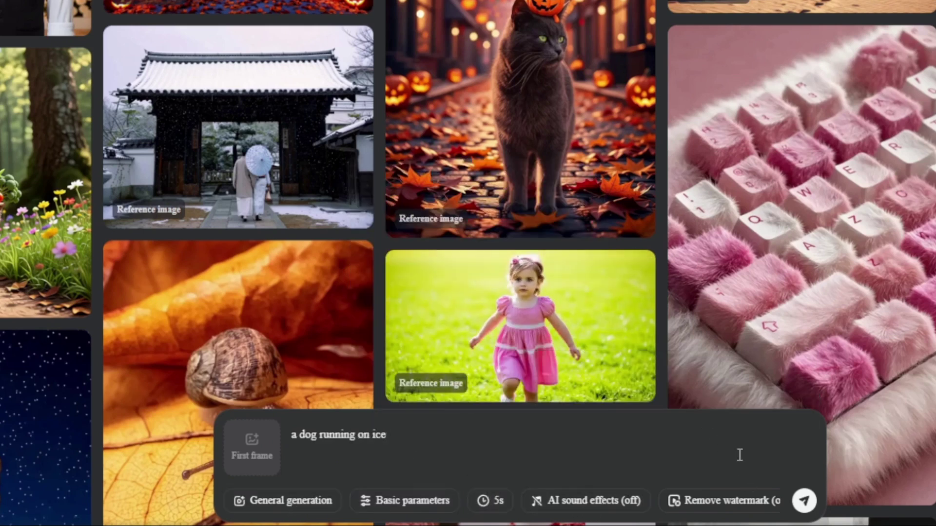
left_click(803, 502)
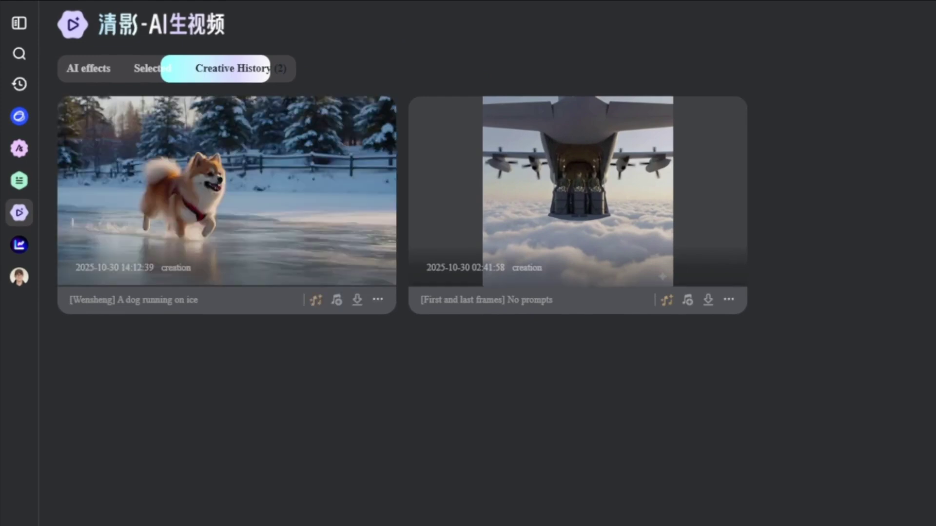
left_click(227, 190)
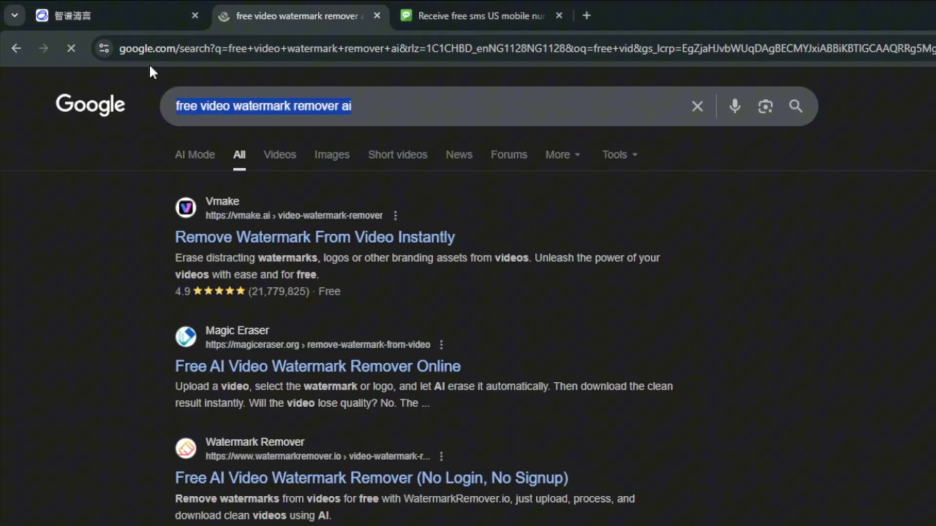
Visit Vmake's video watermark remover, then go back to the chatglm.cn tab
left_click(215, 232)
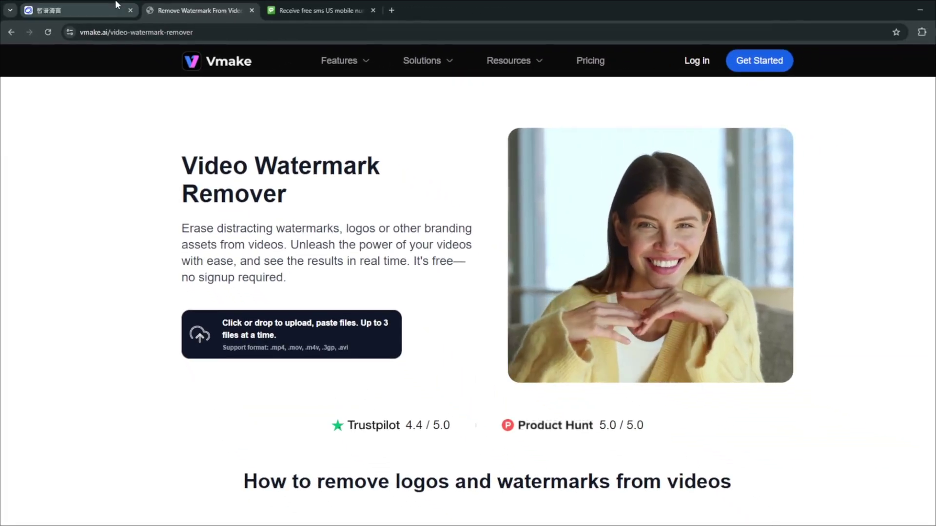
left_click(74, 10)
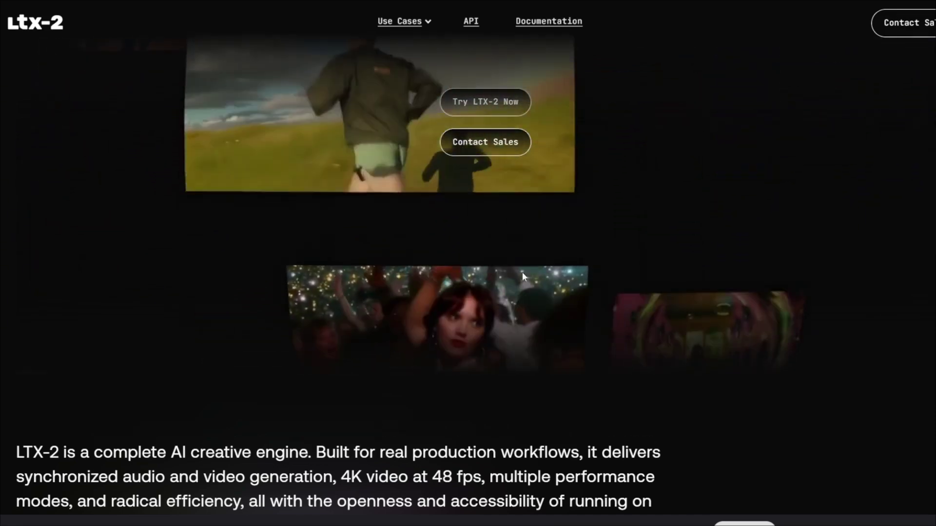
scroll(314, 147, "down", 5)
scroll(312, 152, "down", 5)
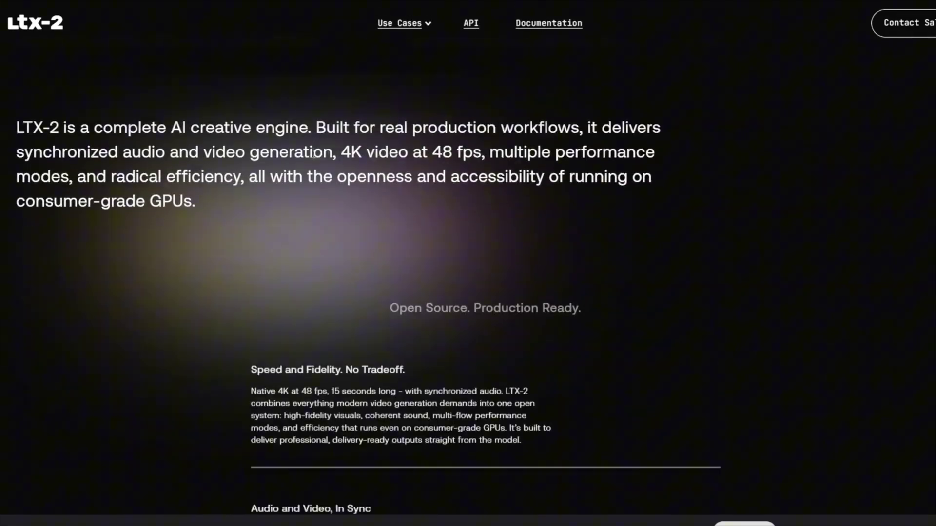
scroll(312, 153, "down", 5)
scroll(312, 153, "down", 3)
scroll(312, 153, "down", 2)
scroll(335, 203, "up", 1)
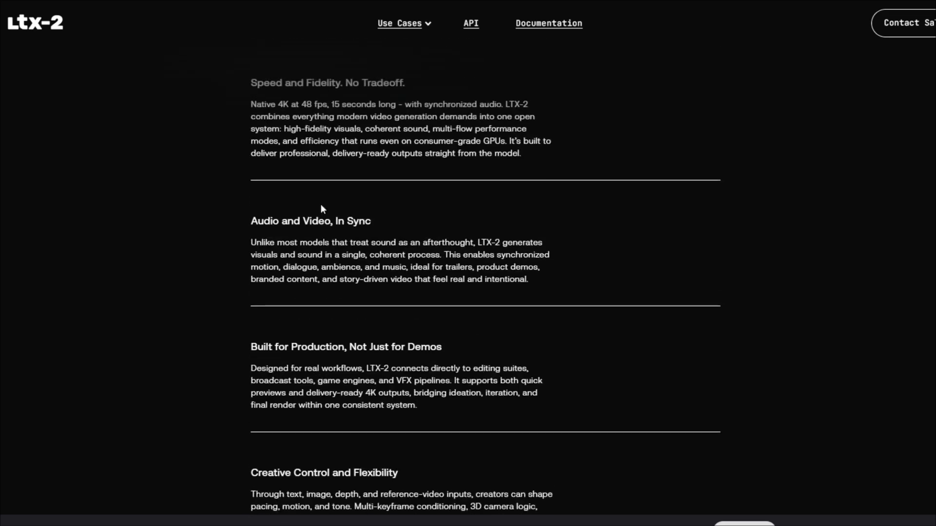
left_click_drag(371, 222, 251, 221)
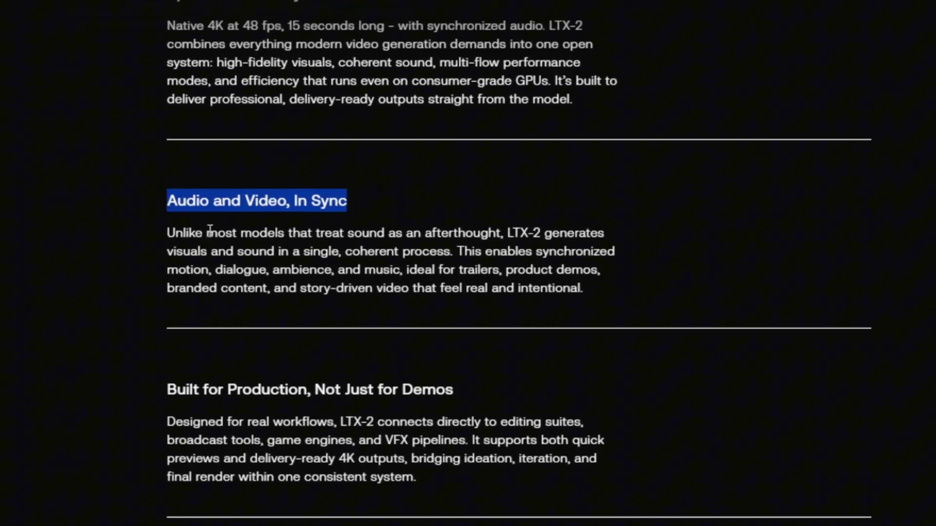
scroll(239, 295, "up", 2)
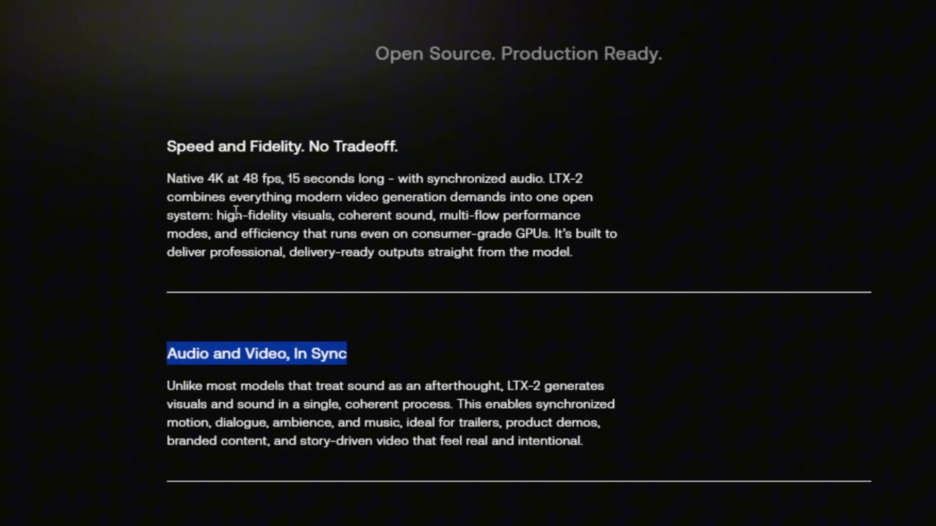
scroll(260, 259, "down", 5)
scroll(277, 289, "down", 3)
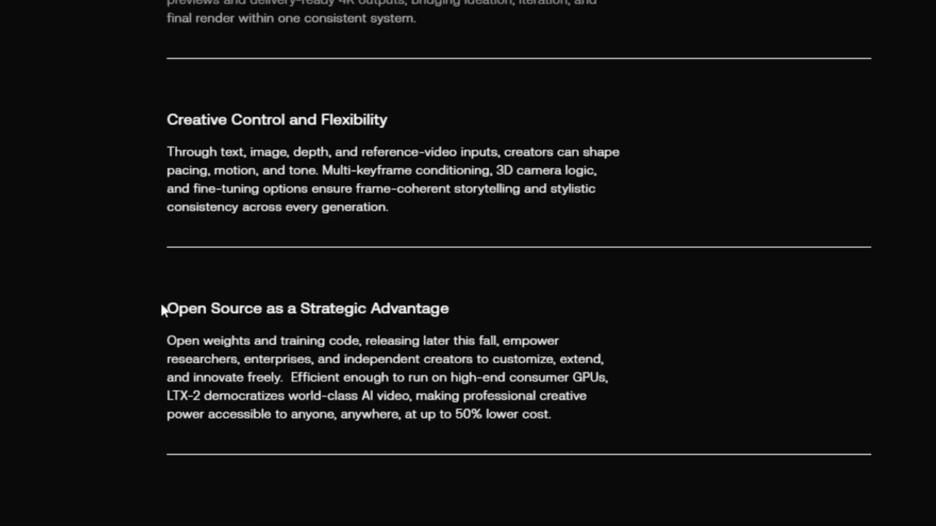
left_click_drag(165, 309, 459, 309)
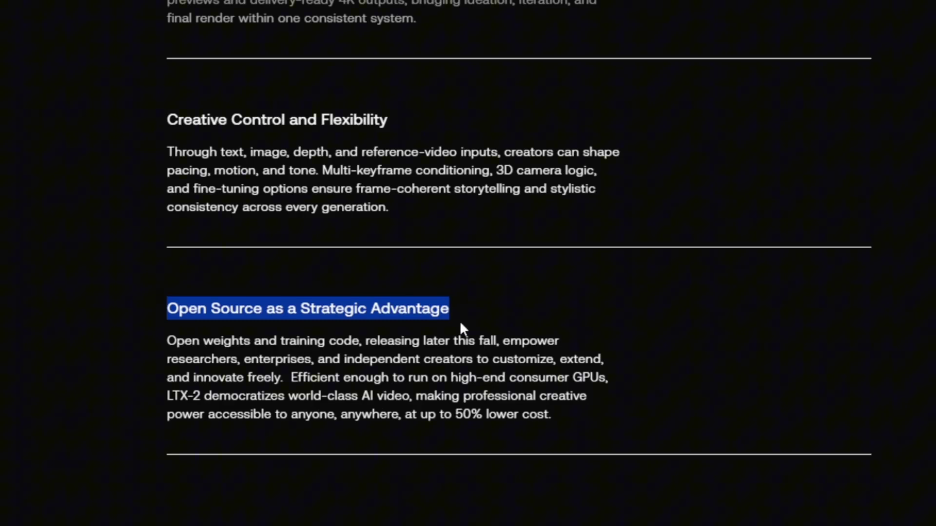
scroll(380, 427, "up", 3)
scroll(246, 280, "up", 3)
scroll(183, 220, "up", 3)
scroll(154, 171, "up", 1)
left_click_drag(166, 255, 582, 257)
scroll(632, 344, "up", 4)
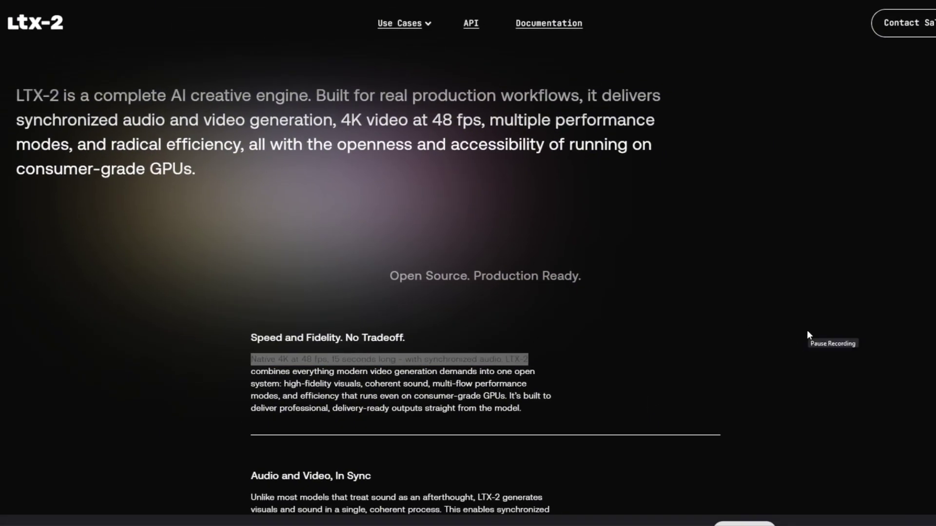
Add the VeePN extension from the Chrome Web Store and connect to Amsterdam, Netherlands
key("ctrl+t")
type("chrom")
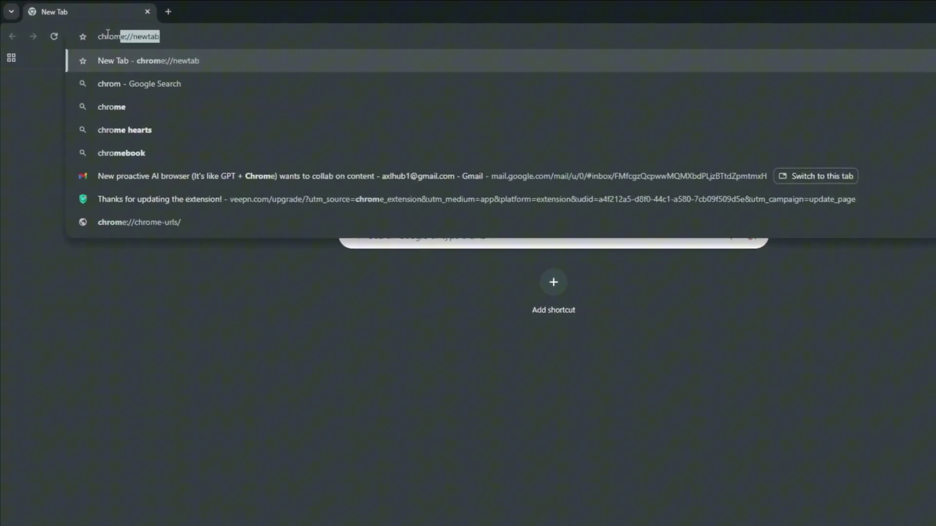
type("e veepn e")
type("xtension")
key("Return")
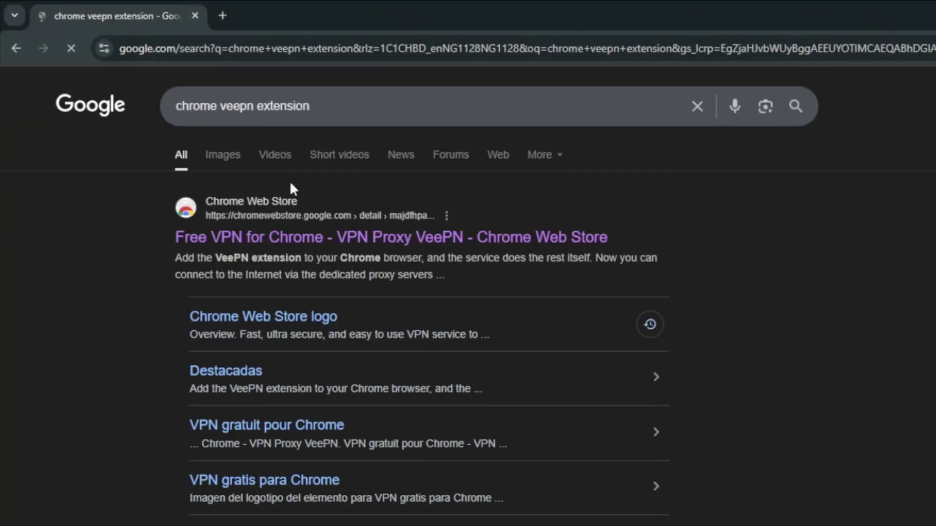
left_click(314, 239)
left_click_drag(276, 151, 505, 201)
left_click(775, 103)
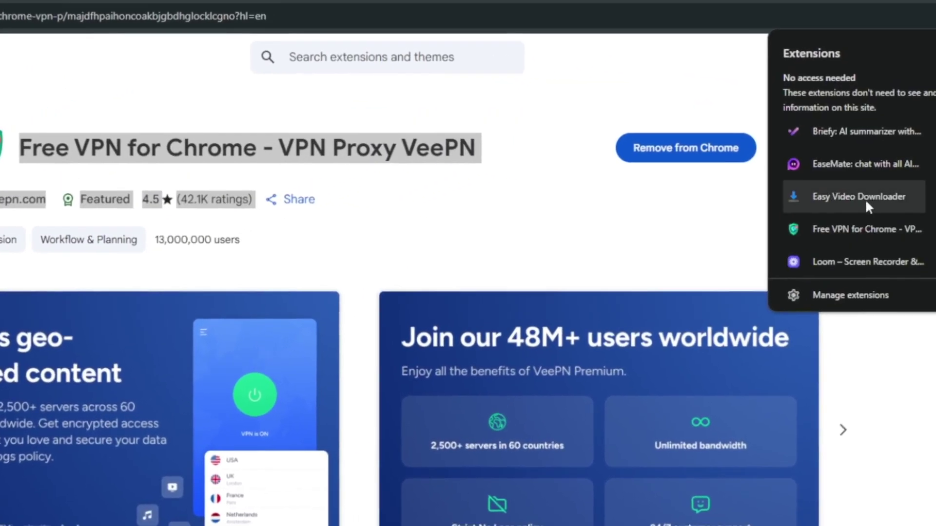
left_click(865, 199)
left_click(757, 188)
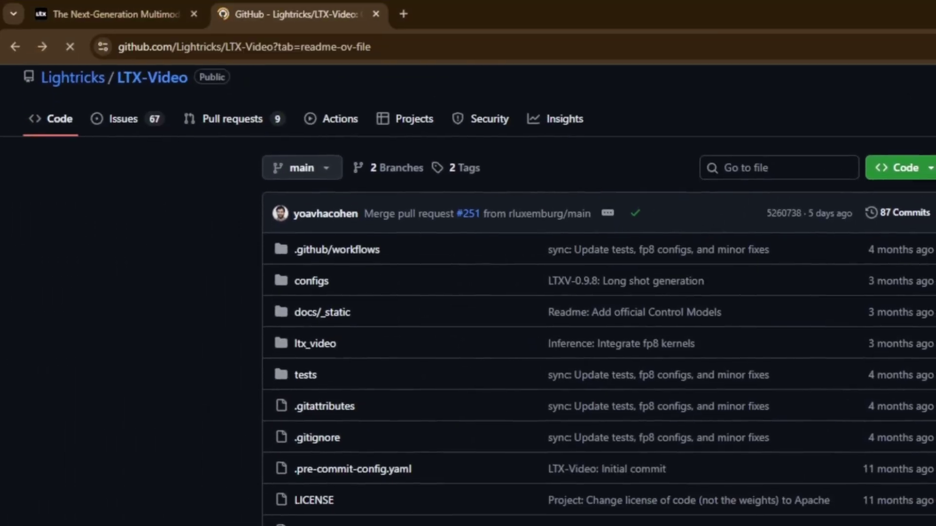
scroll(468, 329, "down", 10)
scroll(468, 293, "up", 5)
left_click_drag(293, 153, 511, 111)
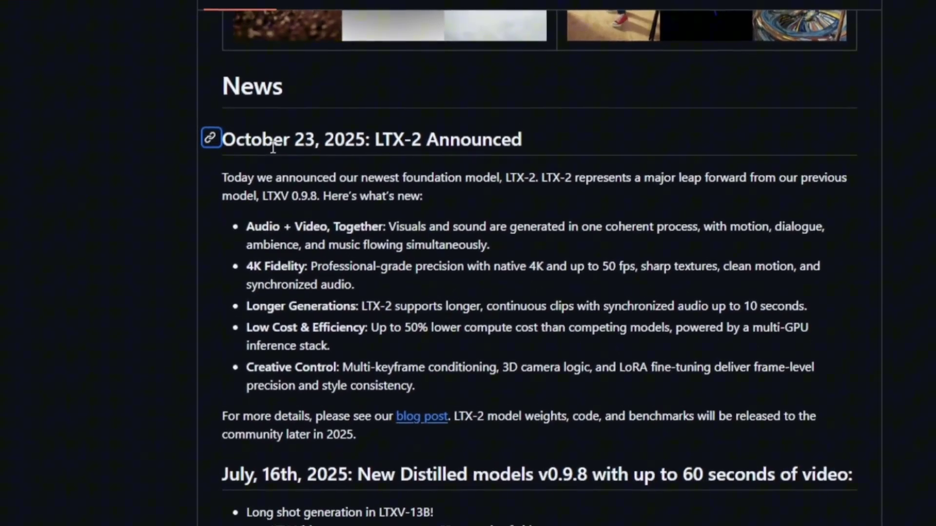
left_click_drag(179, 112, 700, 453)
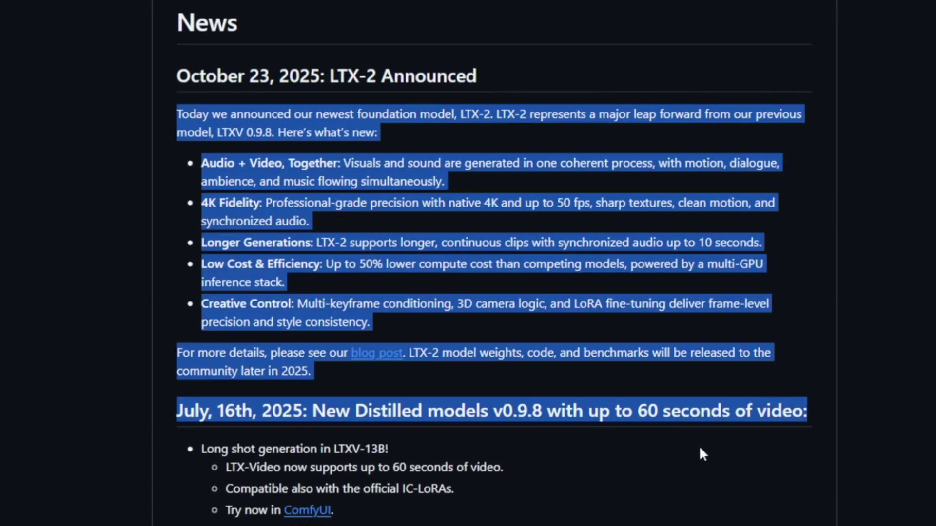
scroll(468, 293, "up", 5)
scroll(161, 337, "up", 10)
scroll(462, 467, "up", 8)
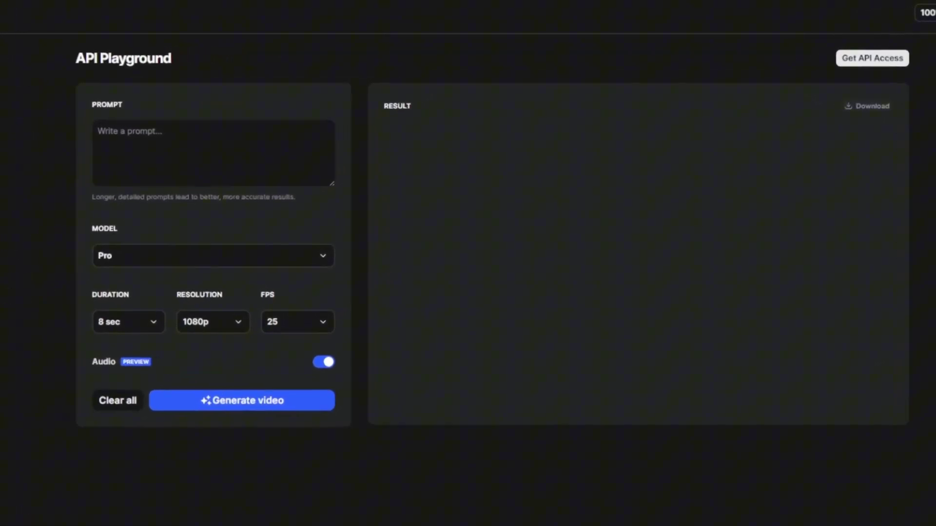
Generate an LTX-2 video from the prompt 'a dog running' with the Fast model
left_click(156, 133)
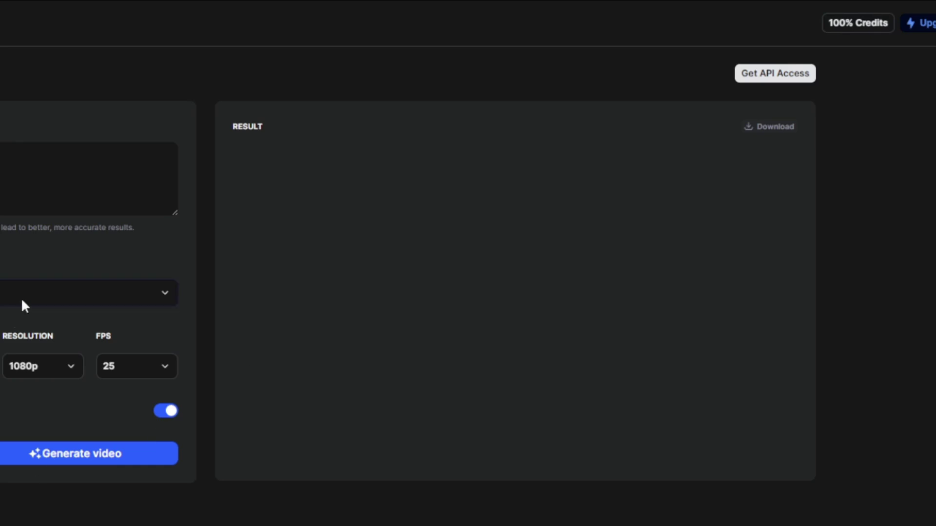
left_click(163, 292)
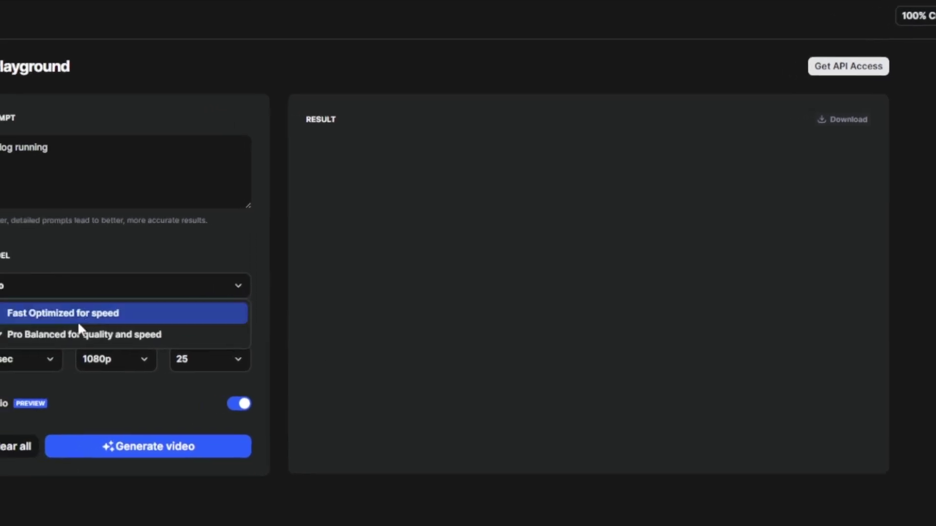
left_click(78, 315)
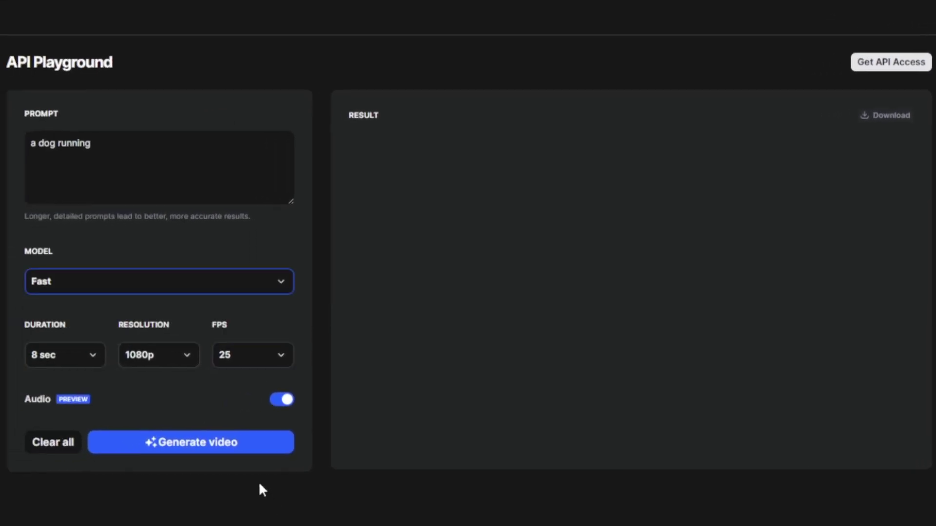
left_click(263, 489)
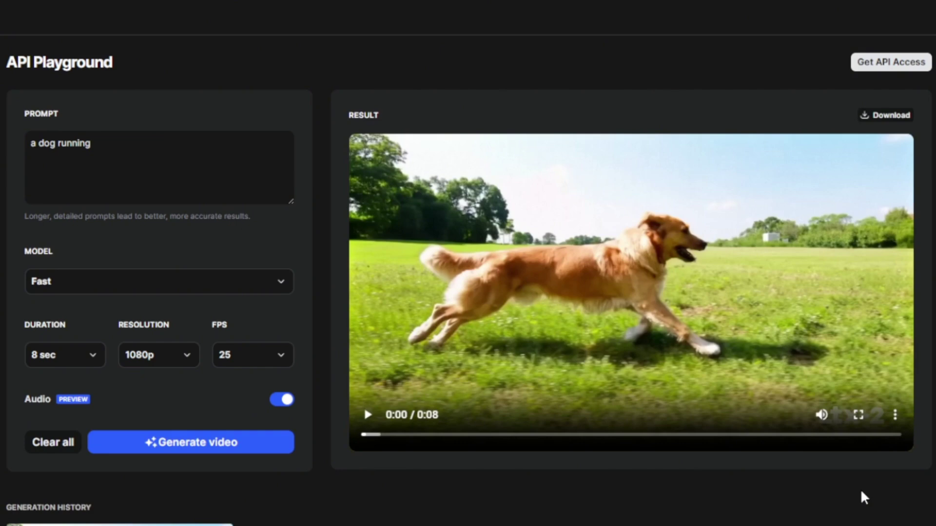
Play the generated dog-running video clip
left_click(364, 417)
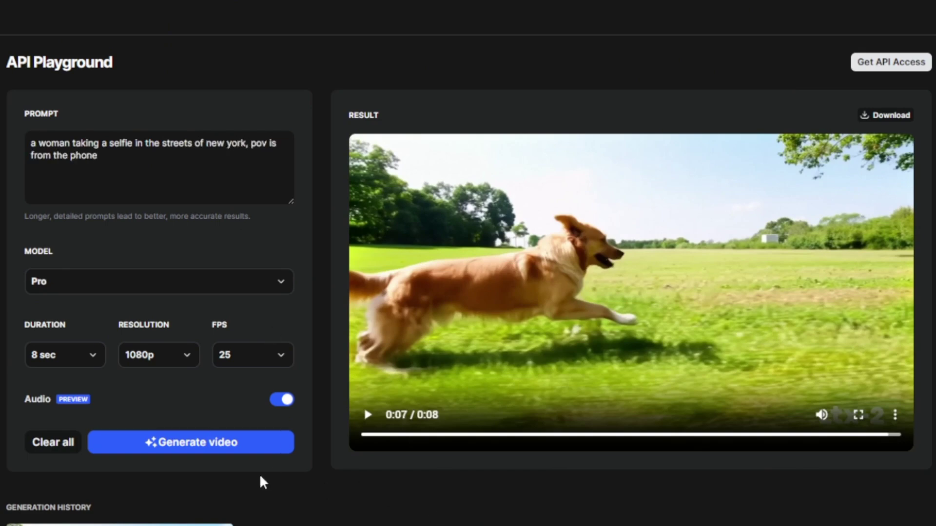
Check resolution, duration and frame-rate options, keep 25 fps, and generate the New York selfie video
left_click(192, 358)
left_click(186, 358)
left_click(76, 354)
left_click(90, 358)
left_click(271, 354)
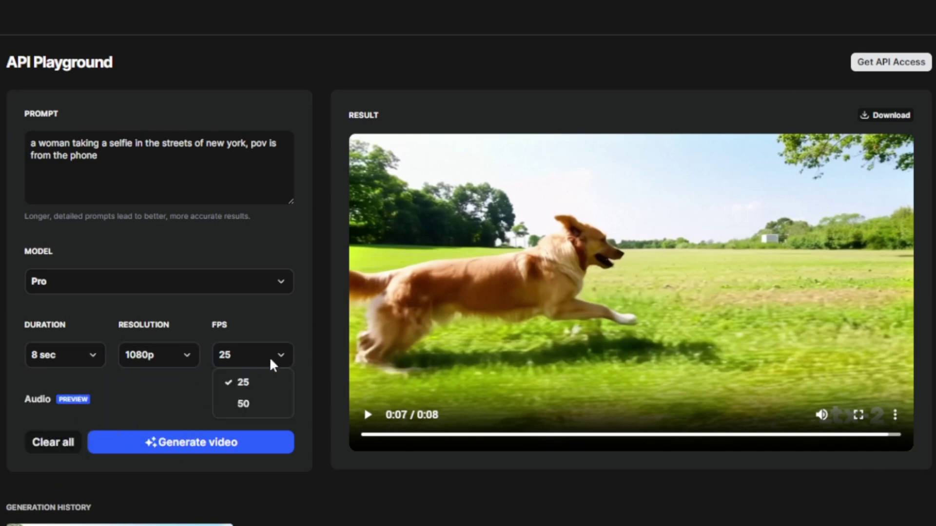
left_click(186, 358)
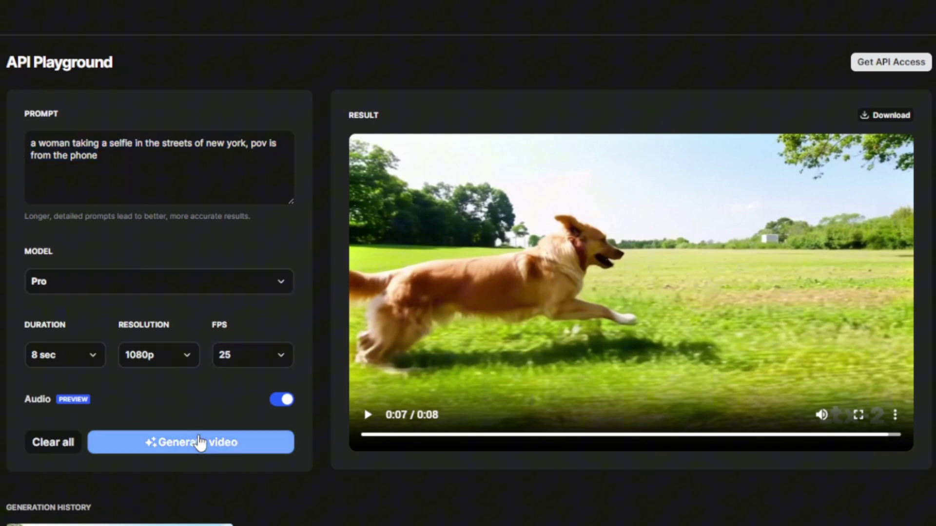
left_click(198, 442)
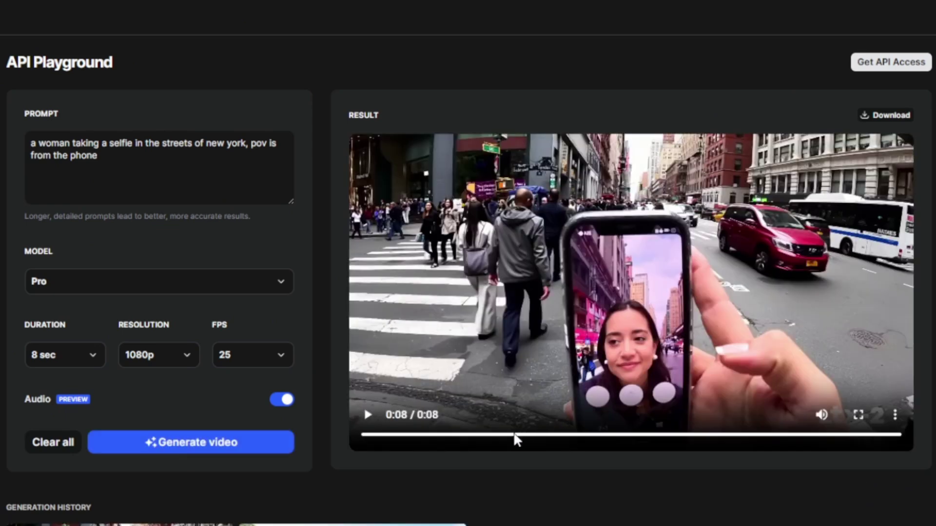
Replay the selfie clip and highlight the 'pov is from the phone' prompt wording
left_click(364, 438)
left_click(368, 415)
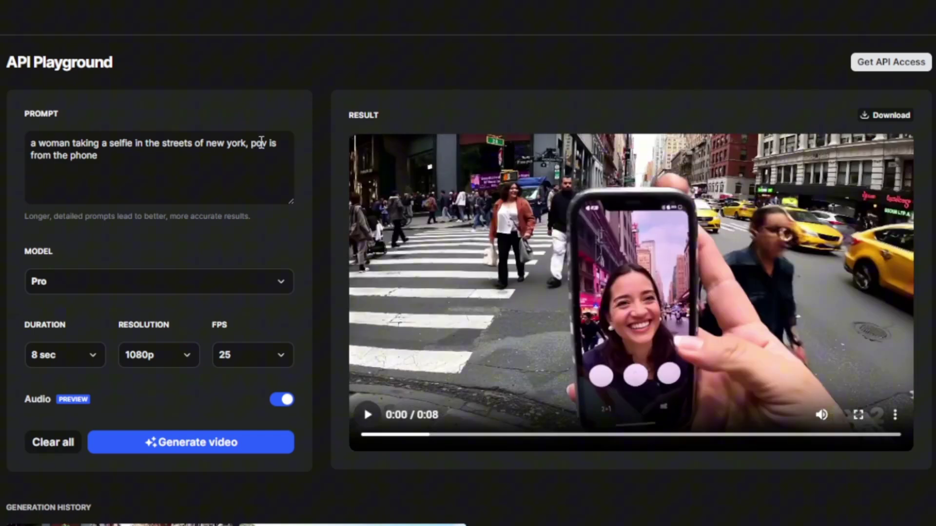
left_click_drag(268, 144, 288, 176)
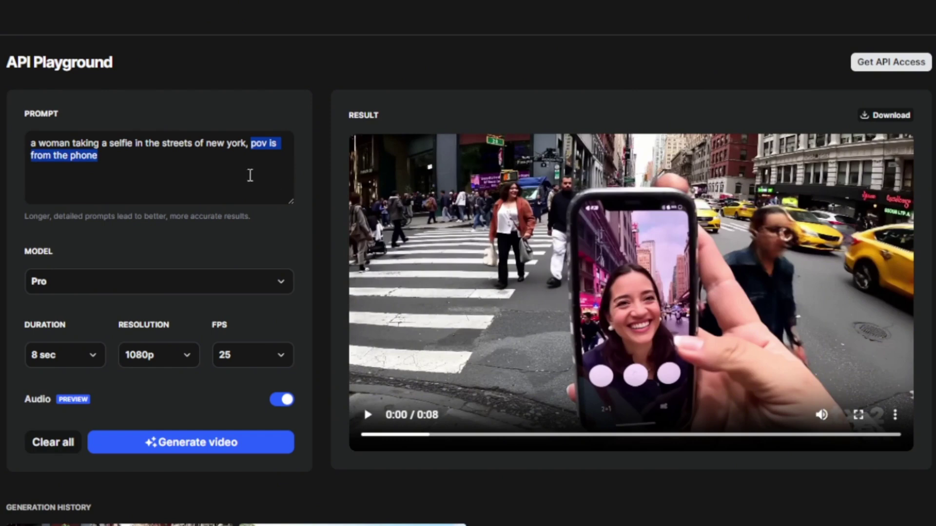
left_click(106, 189)
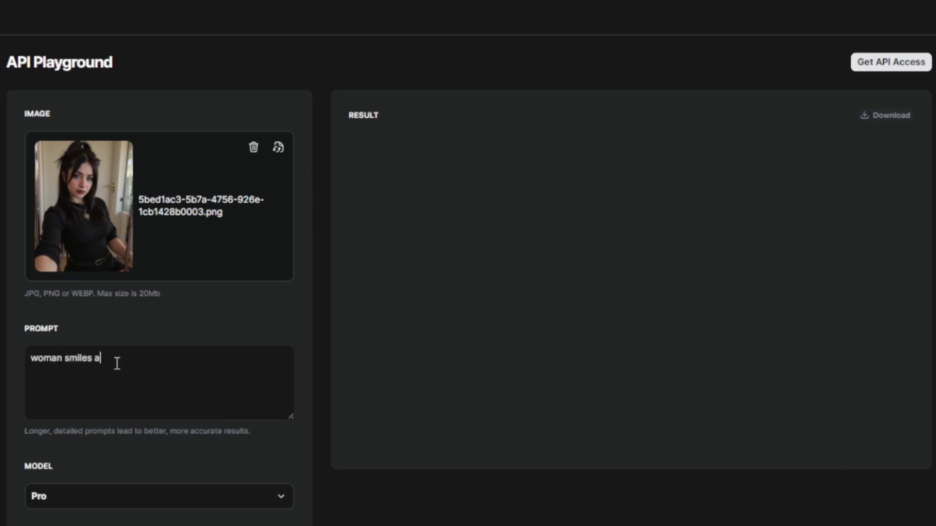
type("hair")
scroll(220, 359, "down", 3)
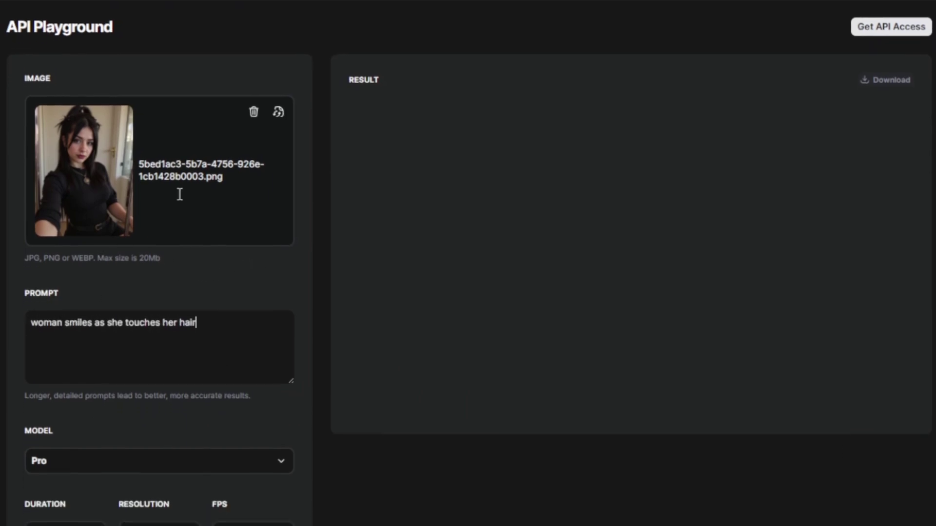
scroll(219, 410, "down", 2)
Set the image-to-video output resolution to 1440p
left_click(157, 437)
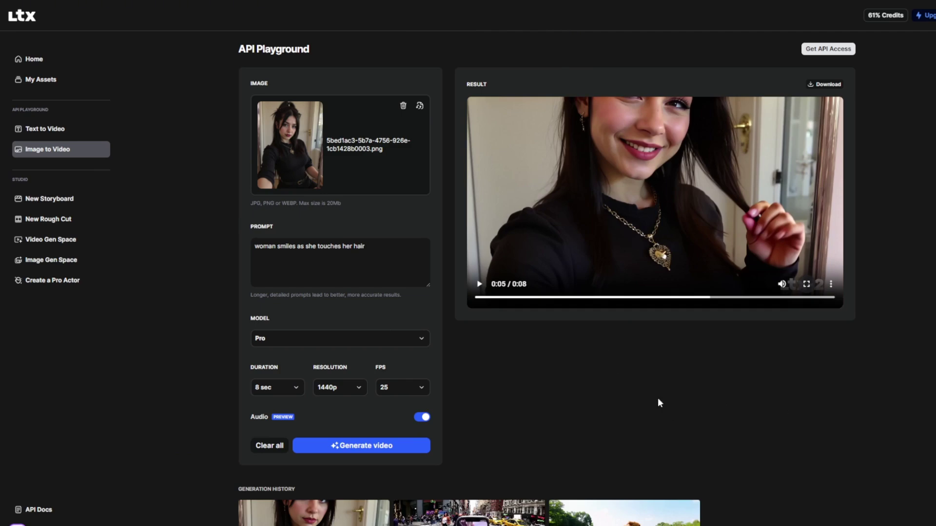
Get a Temp Mail disposable address, then open Vmake's watermark remover in a new tab
mouse_move(330, 35)
left_click(490, 36)
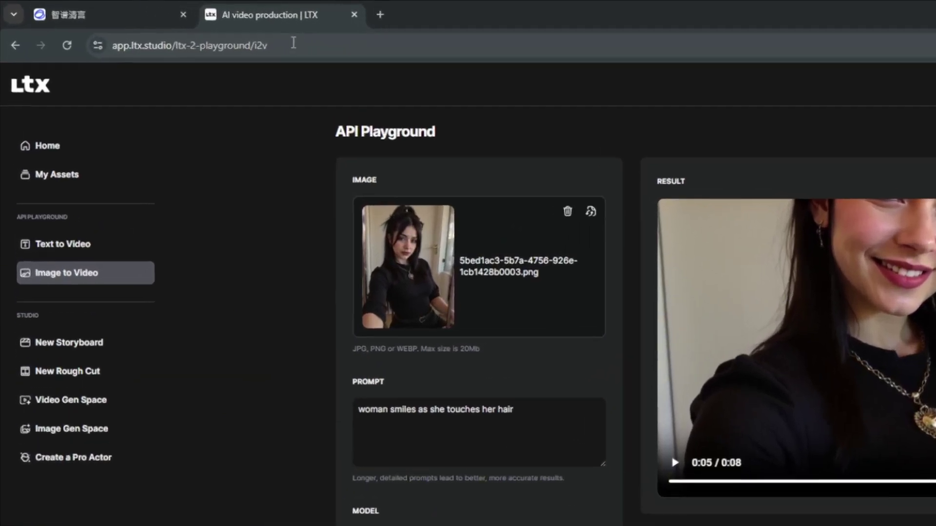
left_click(116, 48)
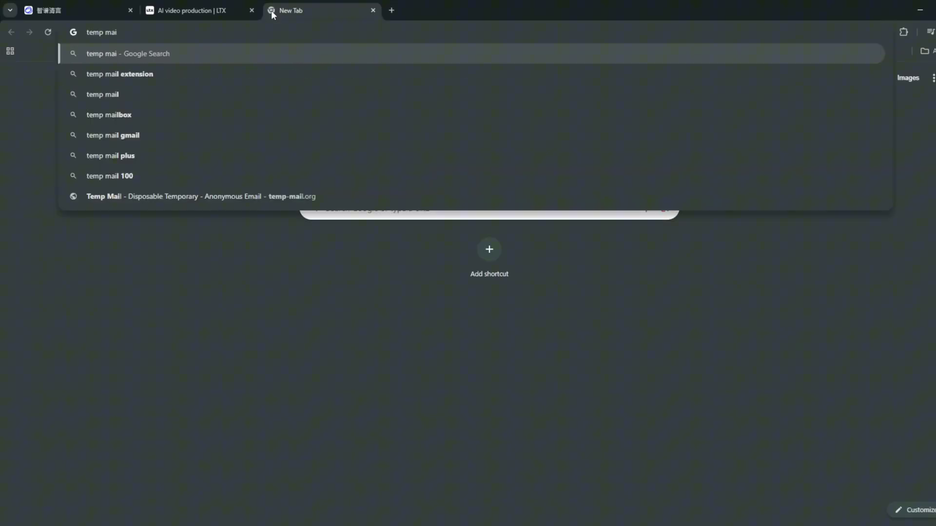
left_click(120, 74)
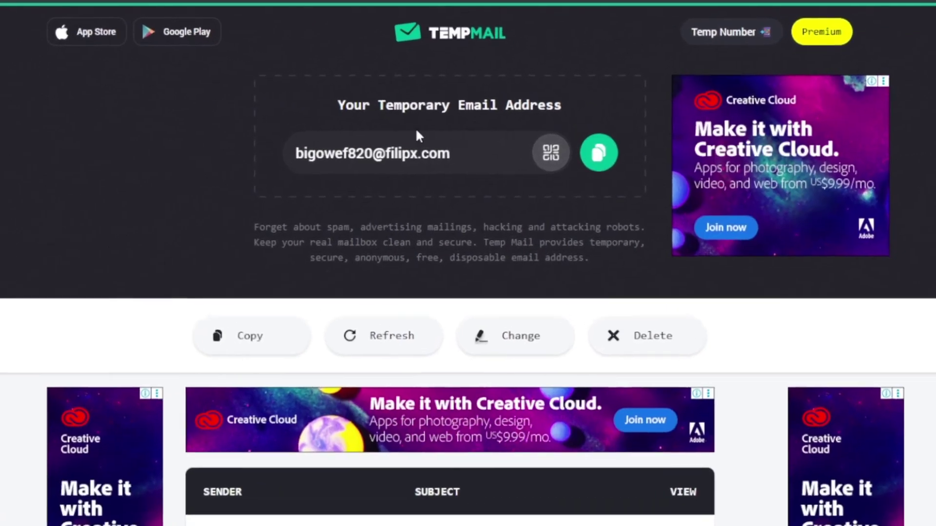
left_click_drag(475, 151, 438, 152)
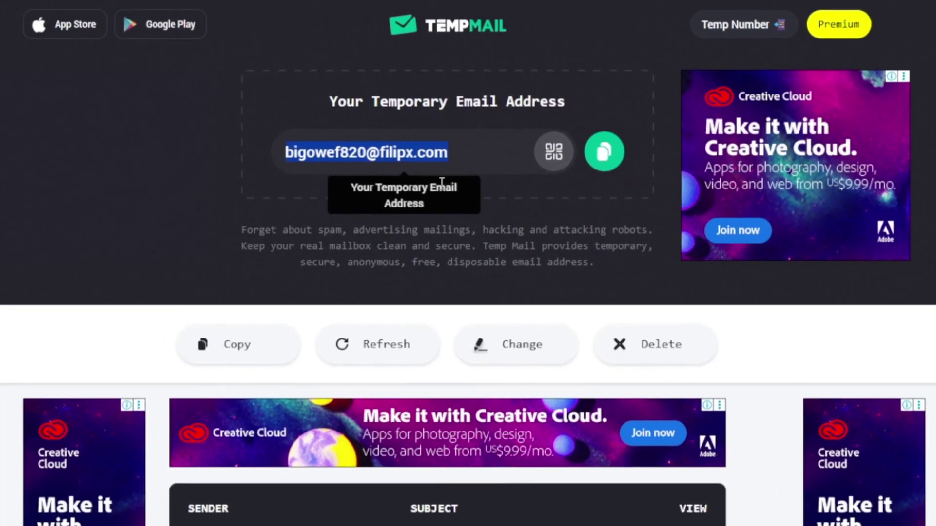
scroll(444, 194, "down", 4)
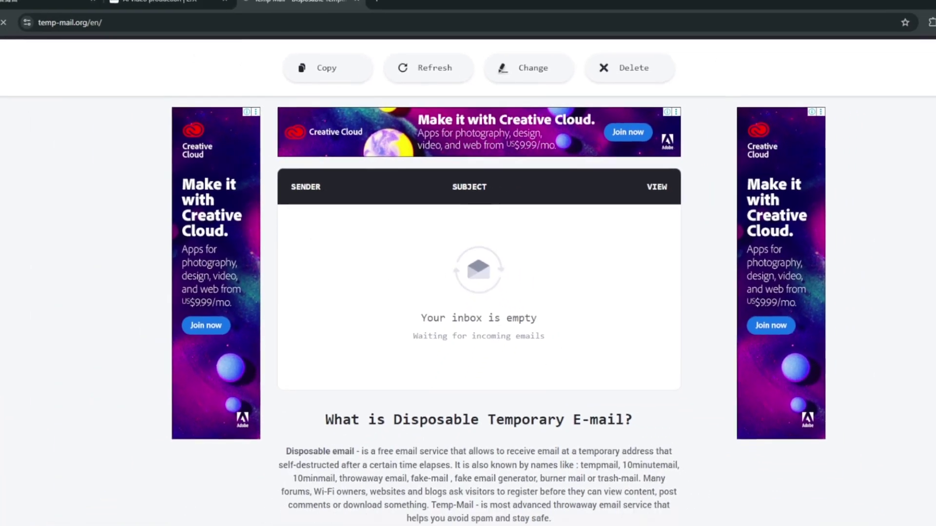
key("ctrl+t")
type("vmak")
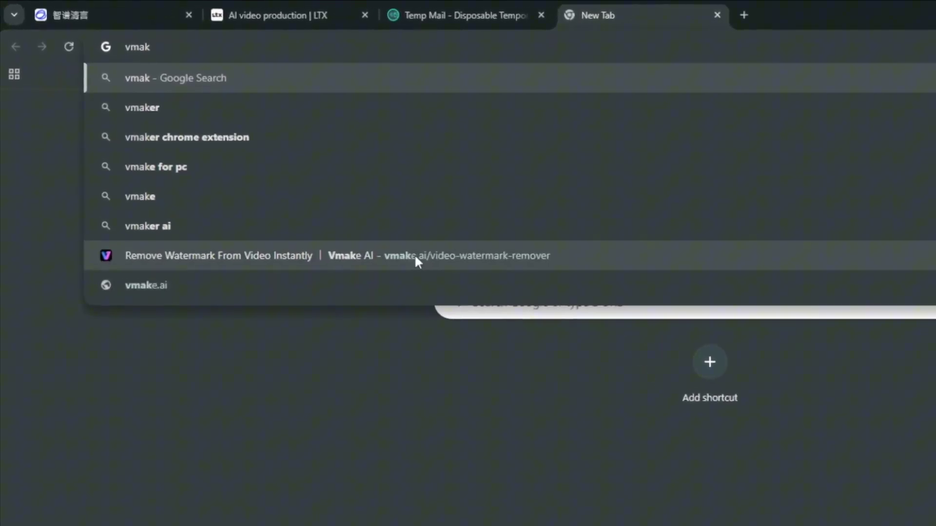
left_click(417, 232)
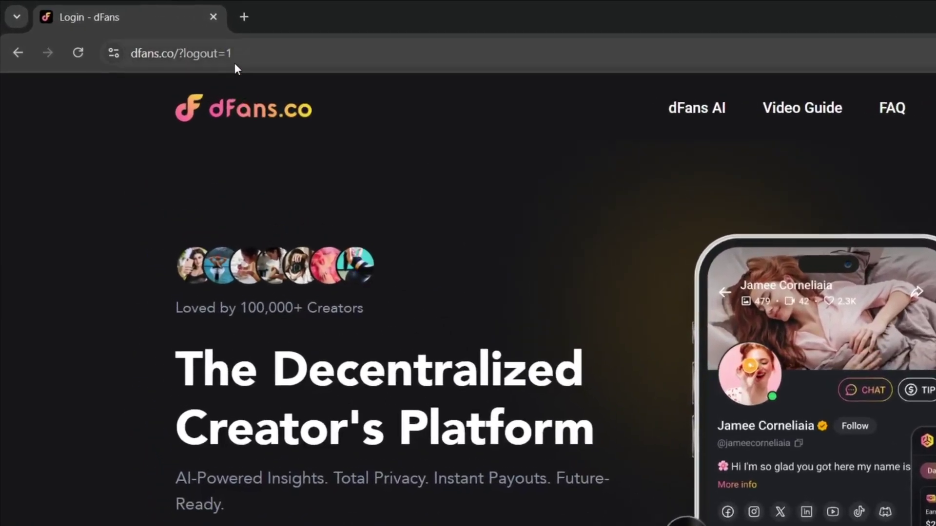
Highlight the 'Decentralized Creator's Platform' headline words and the AI-Powered Insights tagline
left_click(219, 54)
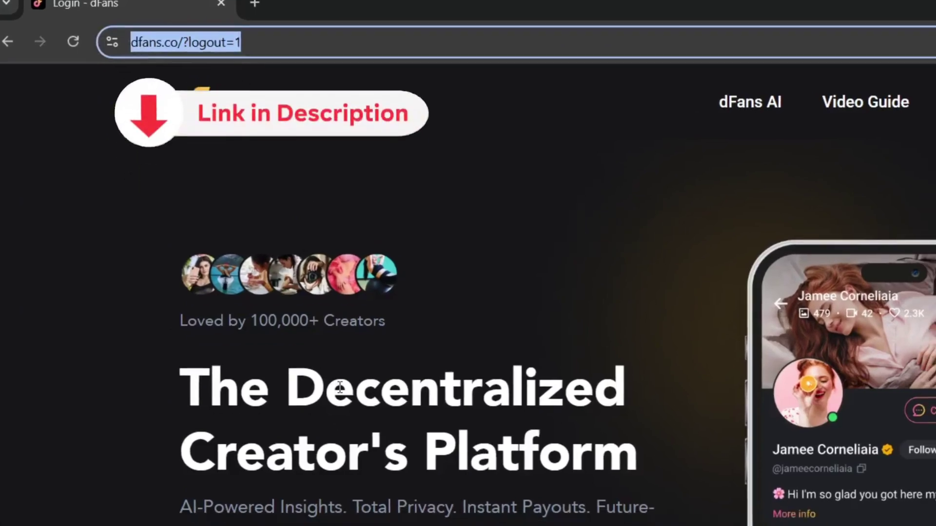
double_click(337, 388)
double_click(293, 449)
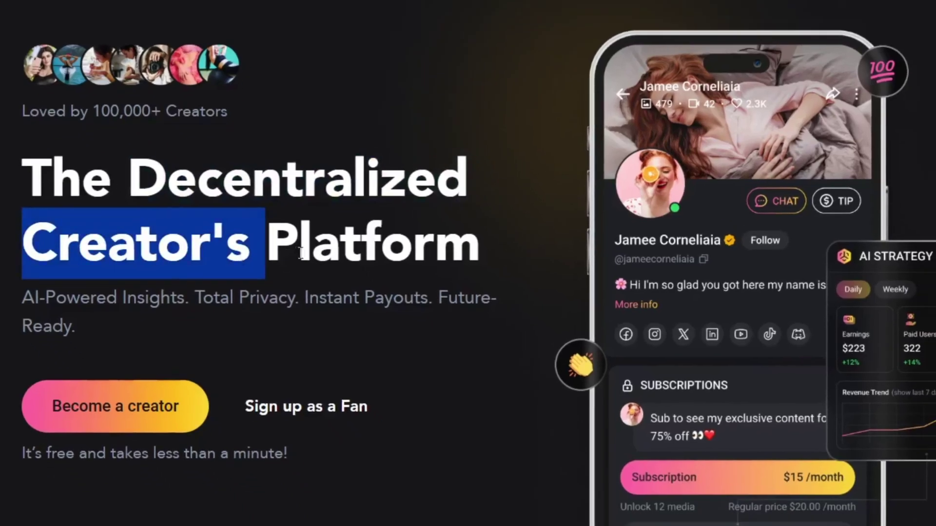
double_click(512, 449)
mouse_move(22, 300)
left_mouse_down()
mouse_move(447, 298)
mouse_move(435, 363)
left_mouse_up()
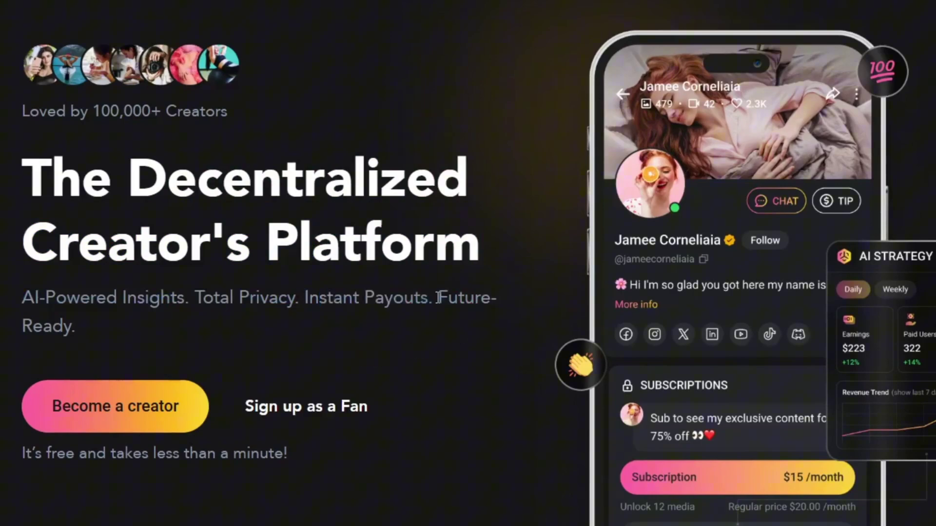
left_click_drag(437, 298, 462, 339)
left_click(202, 331)
Scroll down to What sets us Apart? and highlight '100,000+ creators', 'free' and 'minute'
left_click_drag(95, 110, 147, 111)
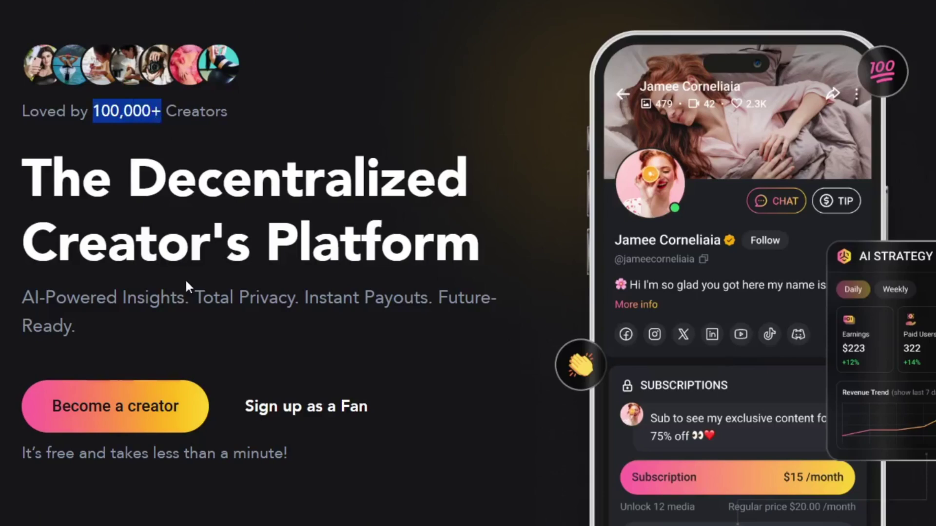
double_click(55, 458)
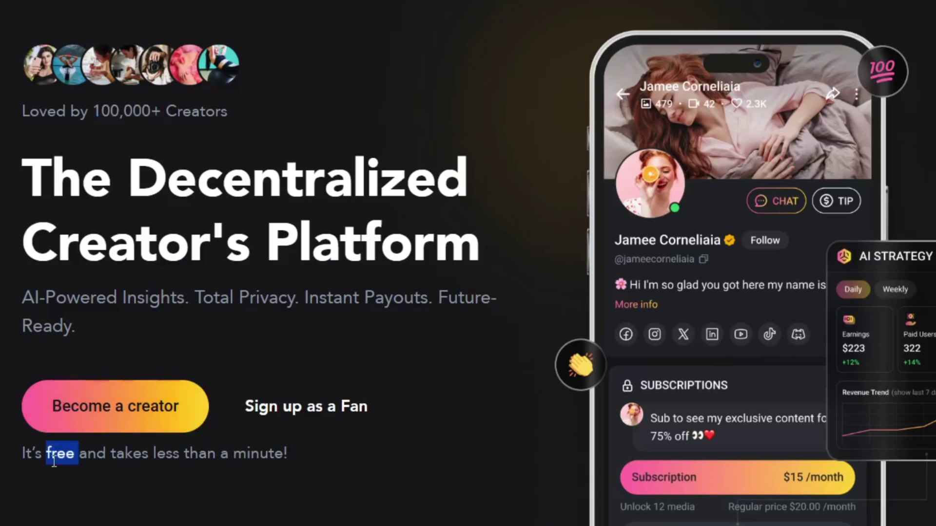
double_click(270, 454)
scroll(358, 445, "down", 10)
scroll(349, 426, "down", 2)
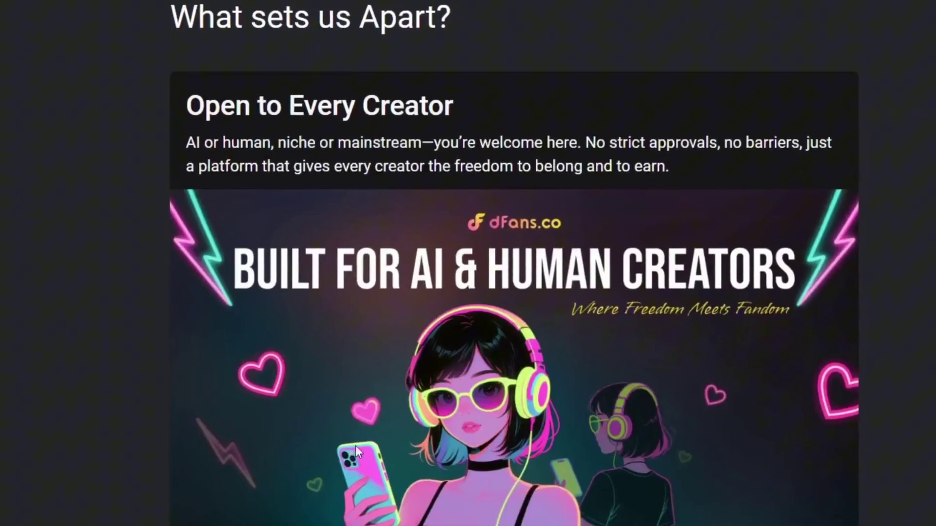
scroll(361, 289, "down", 2)
scroll(456, 212, "down", 1)
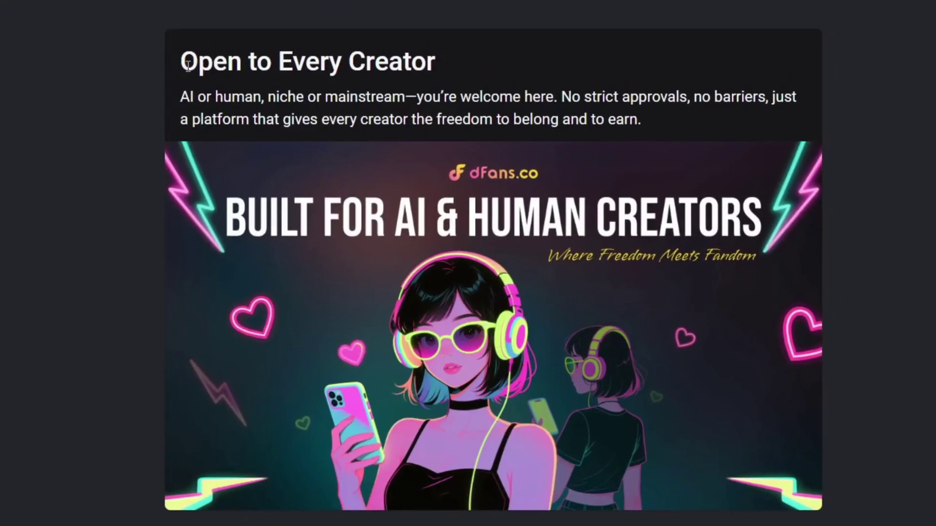
double_click(315, 58)
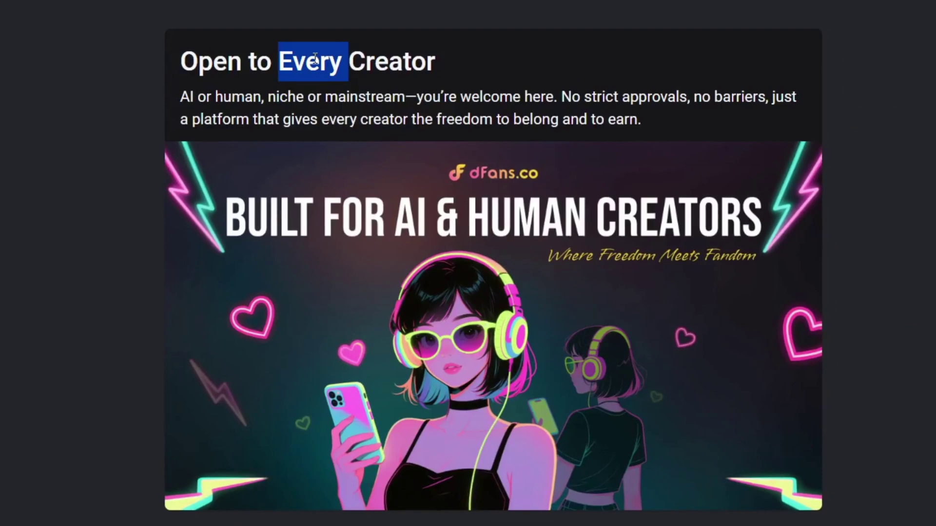
left_click(403, 81)
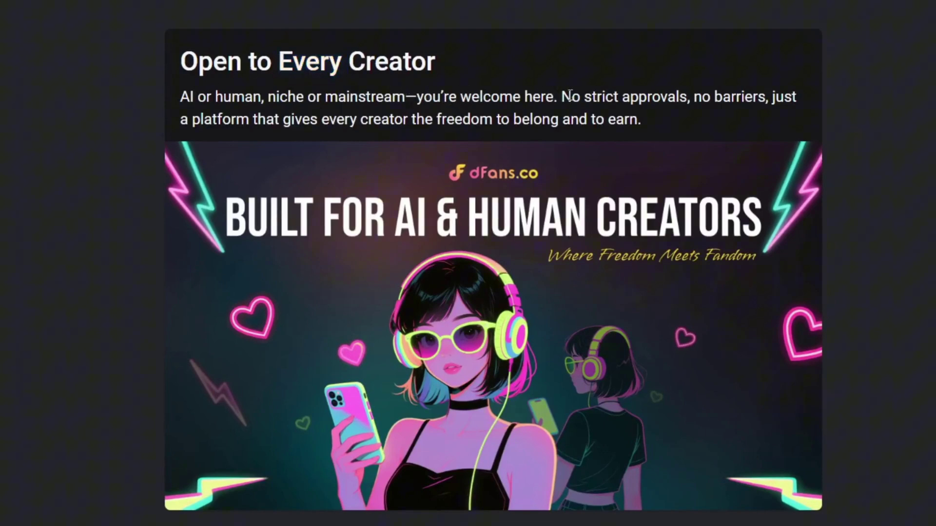
left_click_drag(562, 95, 652, 90)
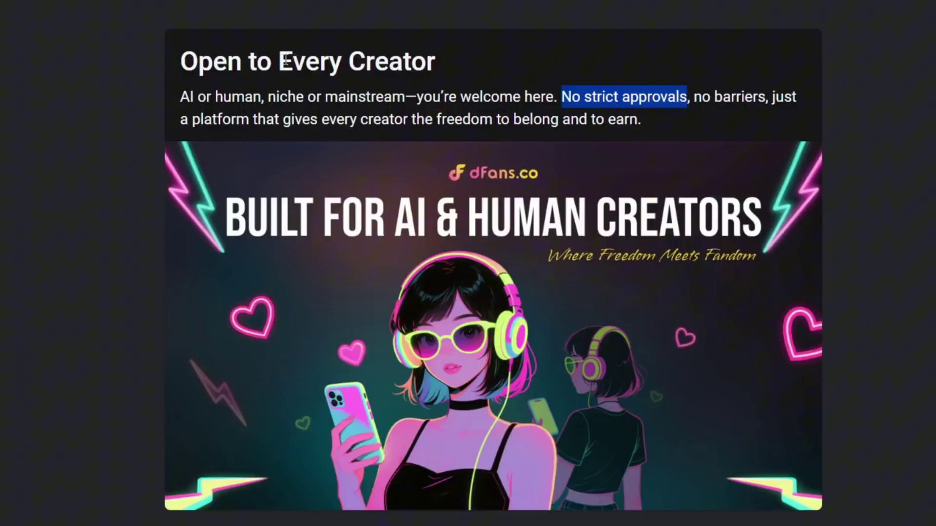
left_click_drag(280, 60, 434, 62)
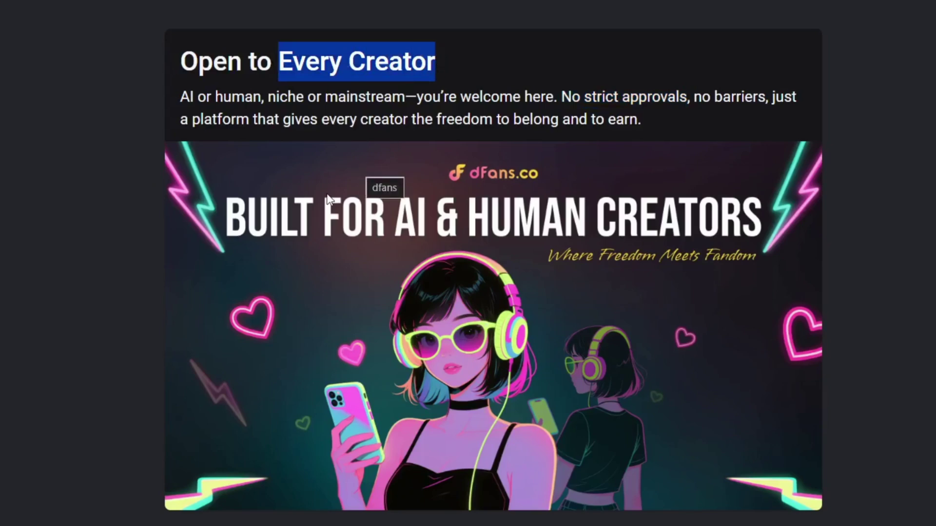
scroll(485, 220, "down", 5)
scroll(520, 206, "down", 5)
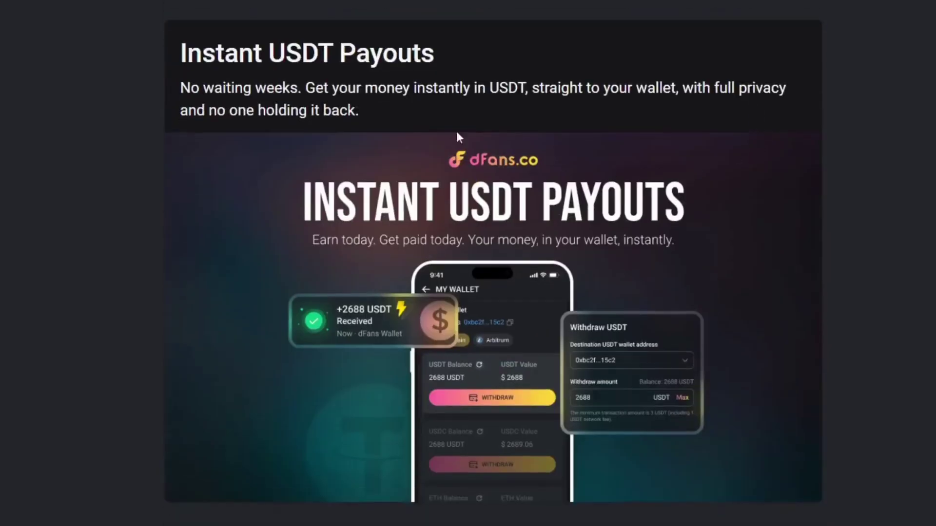
Scroll through the feature sections, highlighting 'USDT' and 'preferences' in their headings
double_click(297, 48)
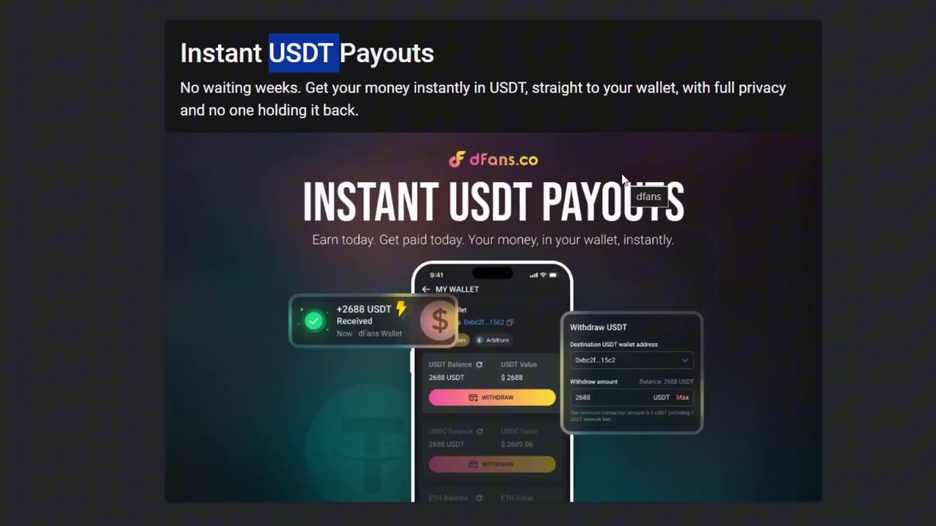
scroll(687, 203, "down", 8)
scroll(687, 203, "down", 3)
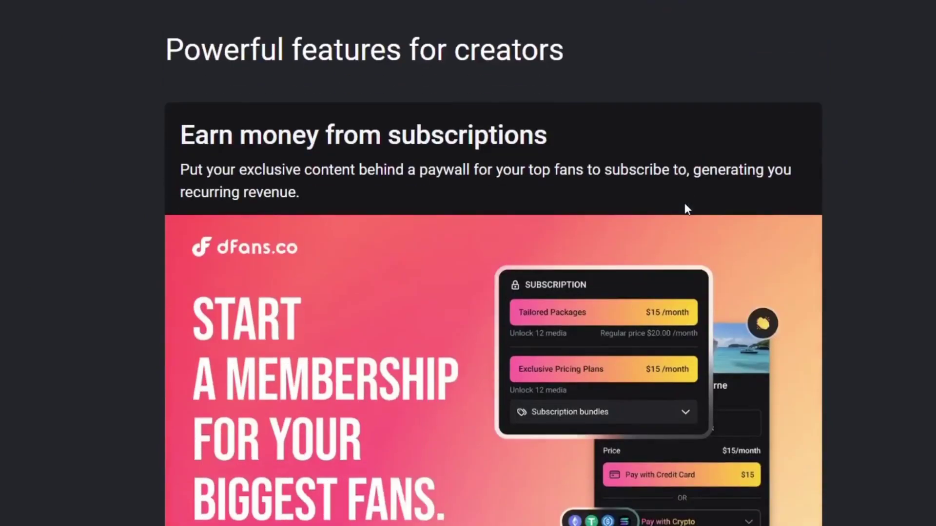
scroll(685, 203, "down", 1)
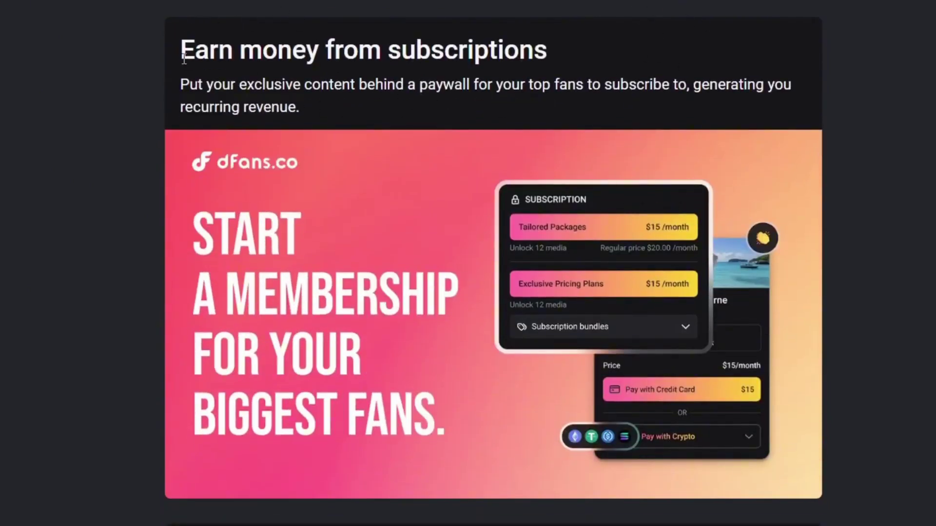
scroll(829, 170, "down", 5)
scroll(828, 170, "down", 3)
scroll(828, 170, "down", 1)
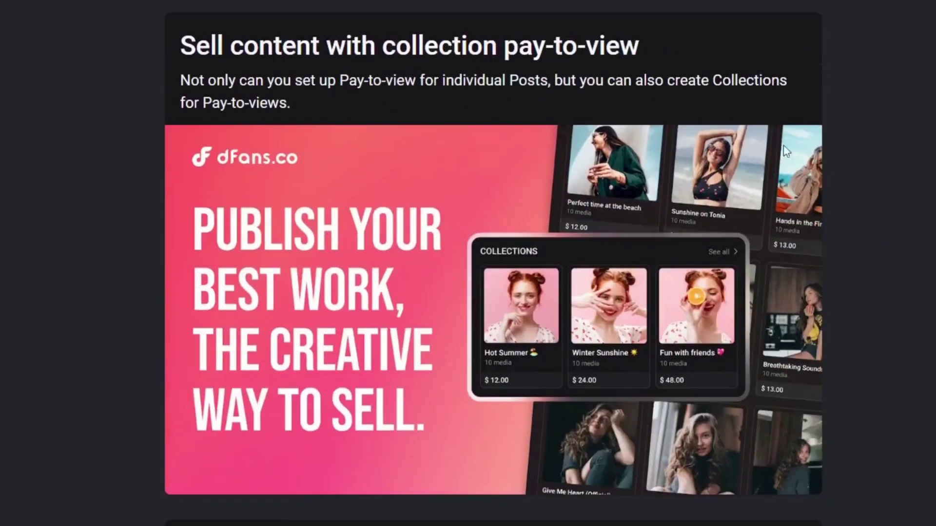
scroll(803, 154, "down", 5)
scroll(833, 182, "down", 2)
scroll(729, 160, "down", 5)
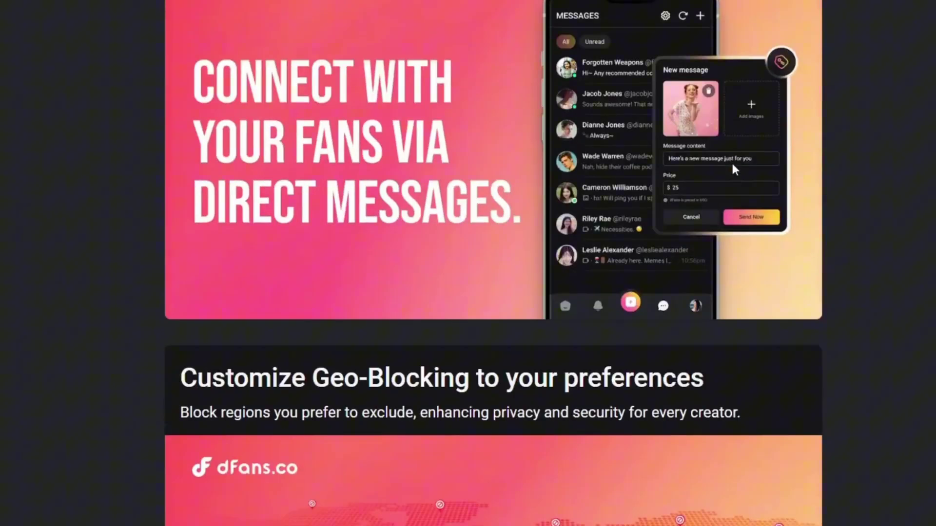
scroll(731, 161, "down", 3)
scroll(732, 162, "down", 2)
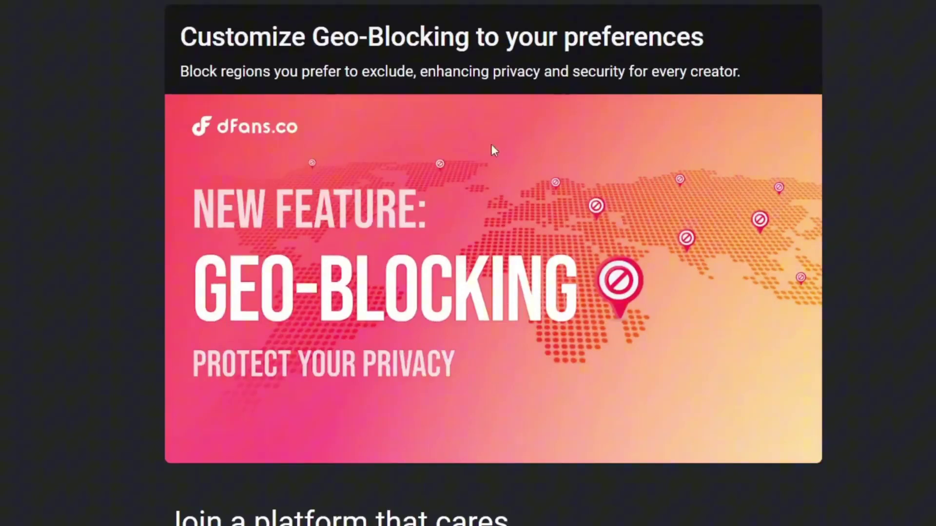
double_click(616, 40)
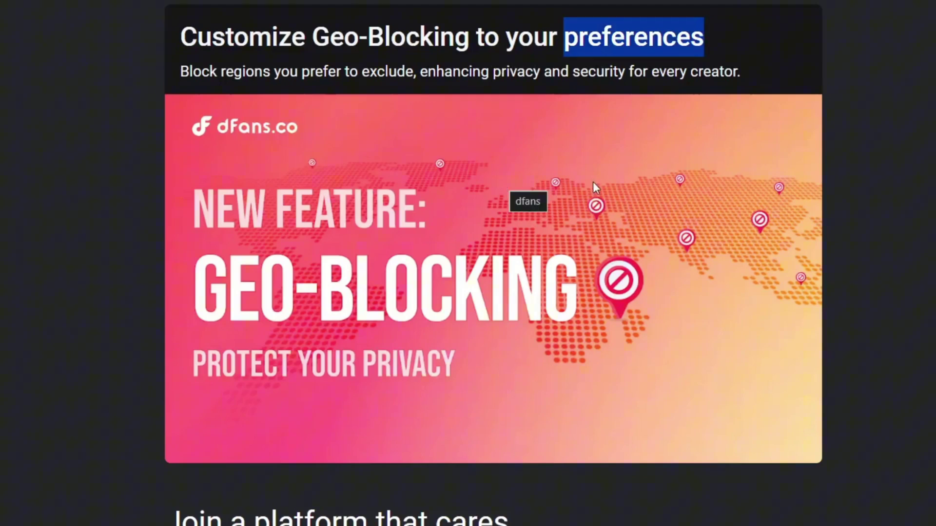
left_click(879, 156)
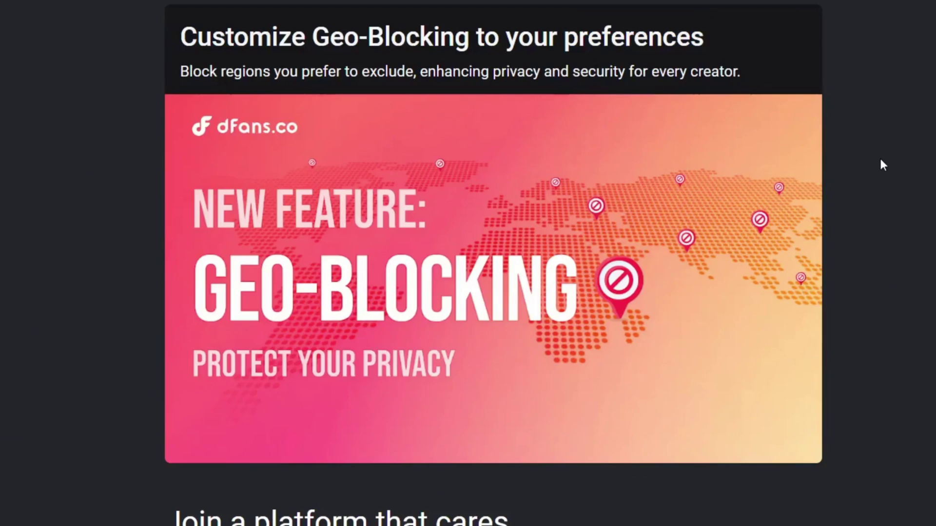
scroll(898, 160, "down", 6)
scroll(900, 161, "down", 2)
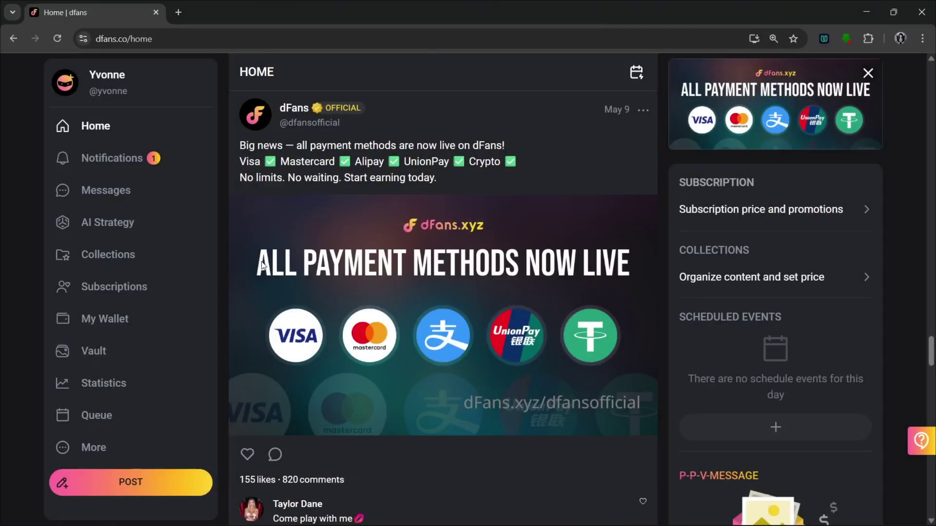
left_click(292, 263)
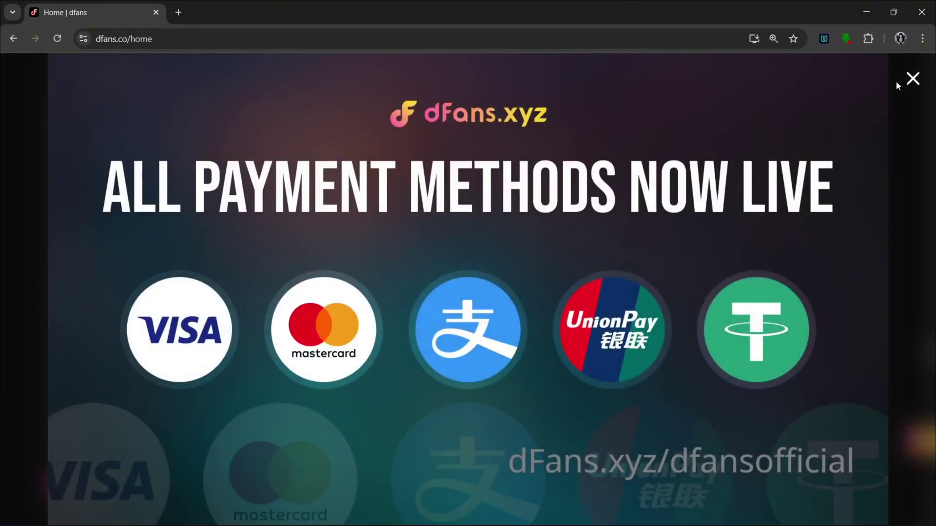
left_click(912, 80)
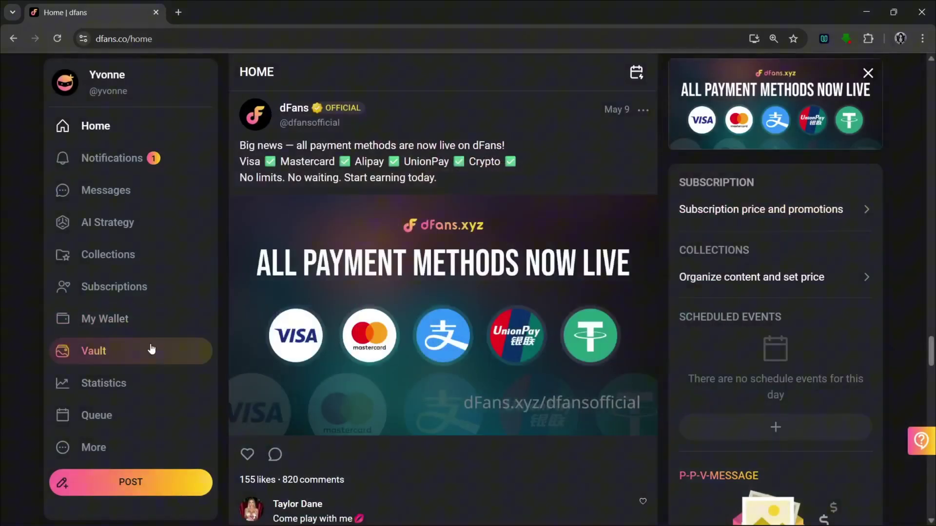
left_click(150, 319)
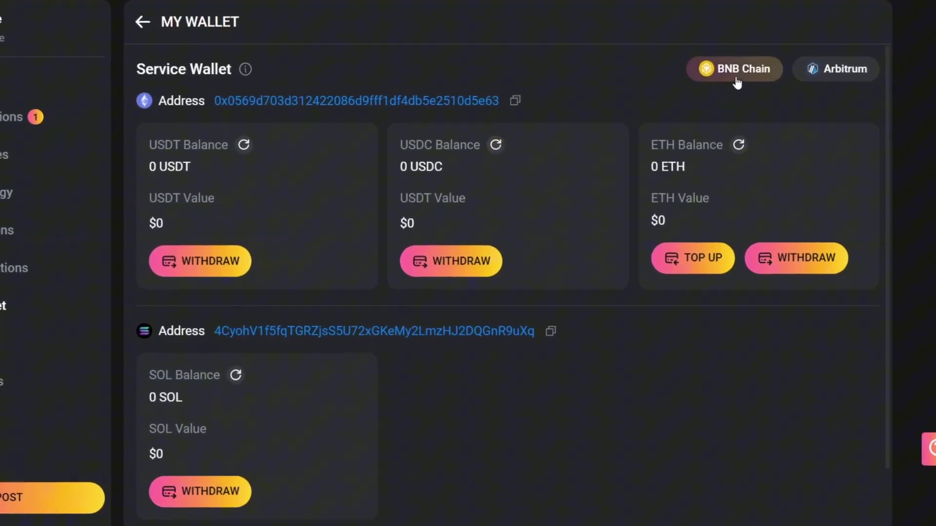
left_click(739, 57)
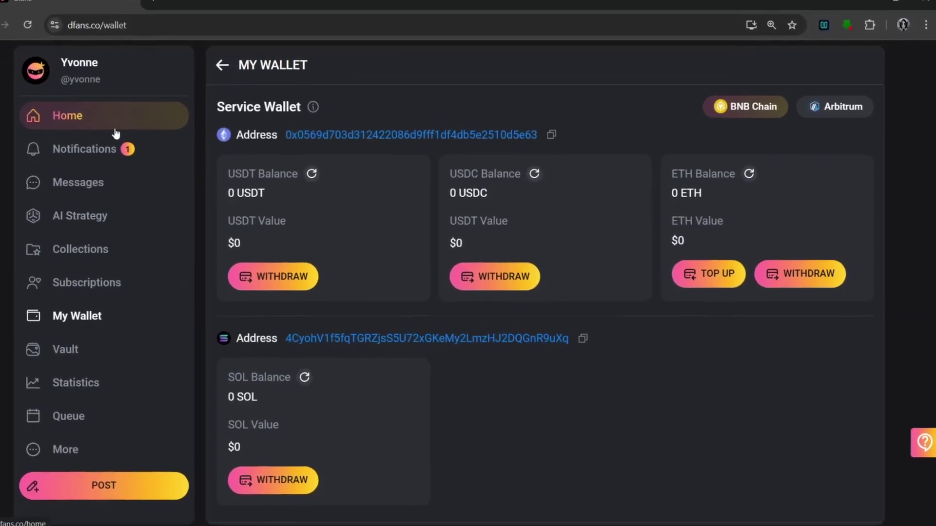
left_click(114, 133)
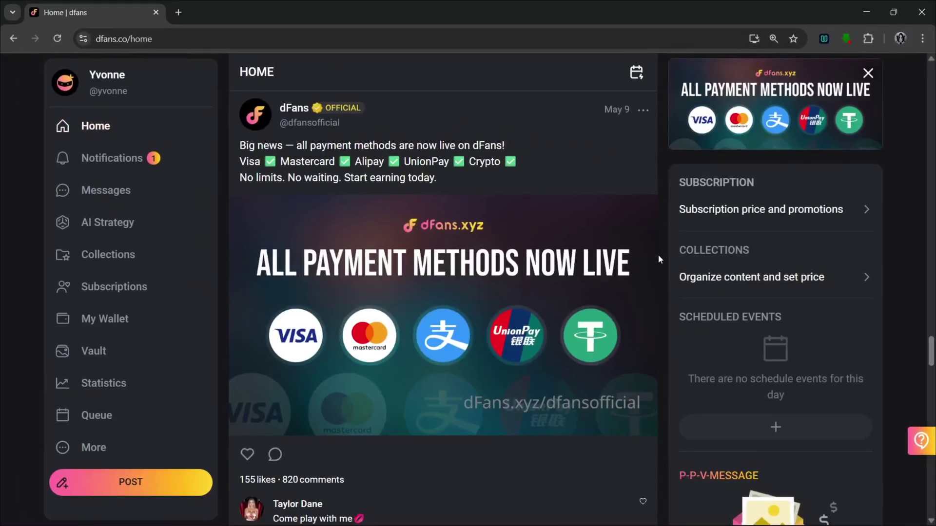